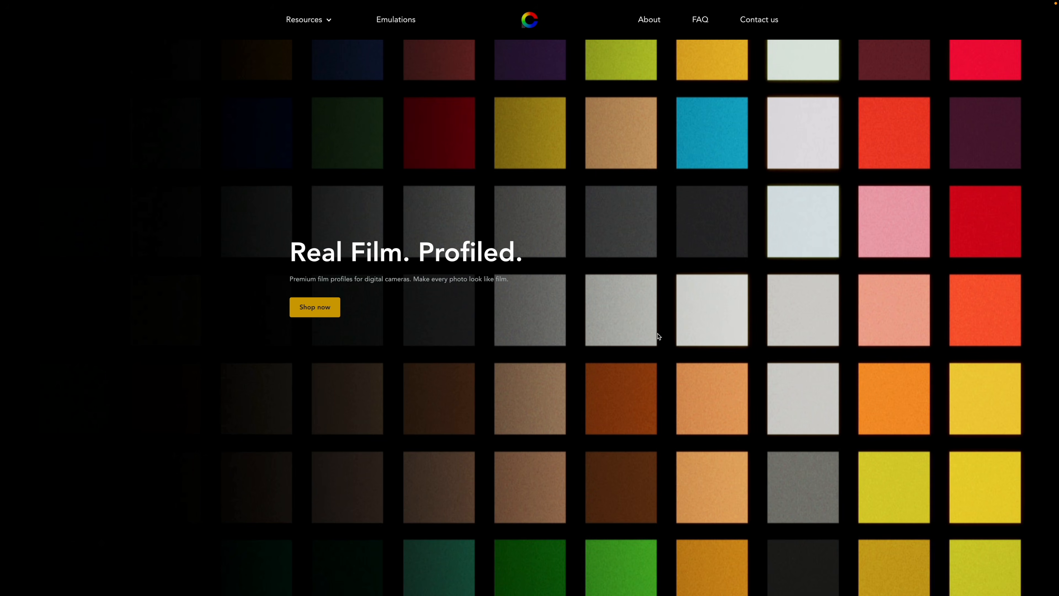
Open the Film Comparison Tool and compare the daytime Portra 800 +0EV Noritsu scan with Gold +0EV Noritsu using the divider.
mouse_move(321, 21)
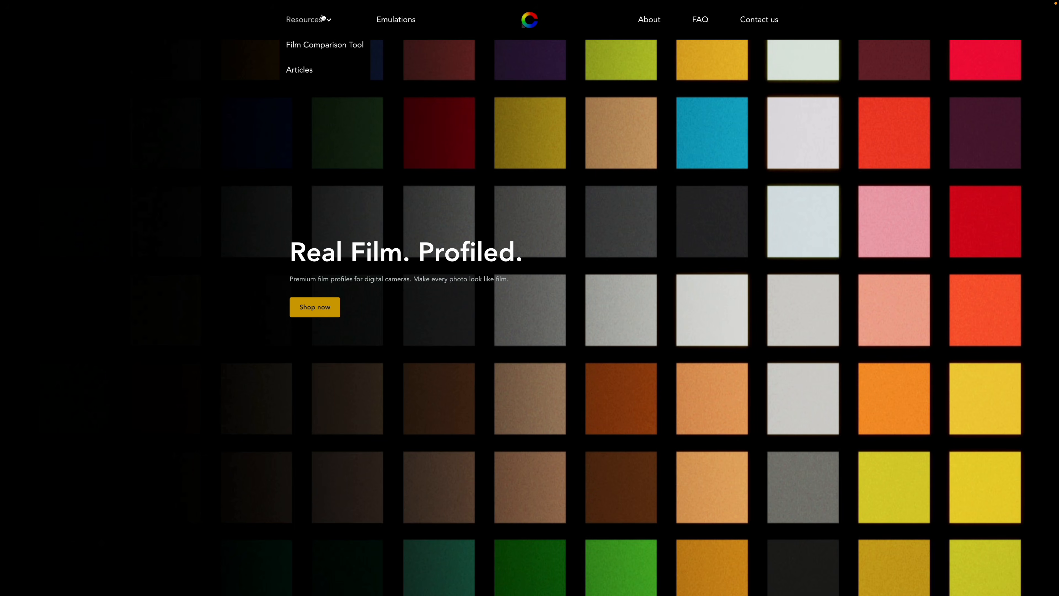
click(311, 44)
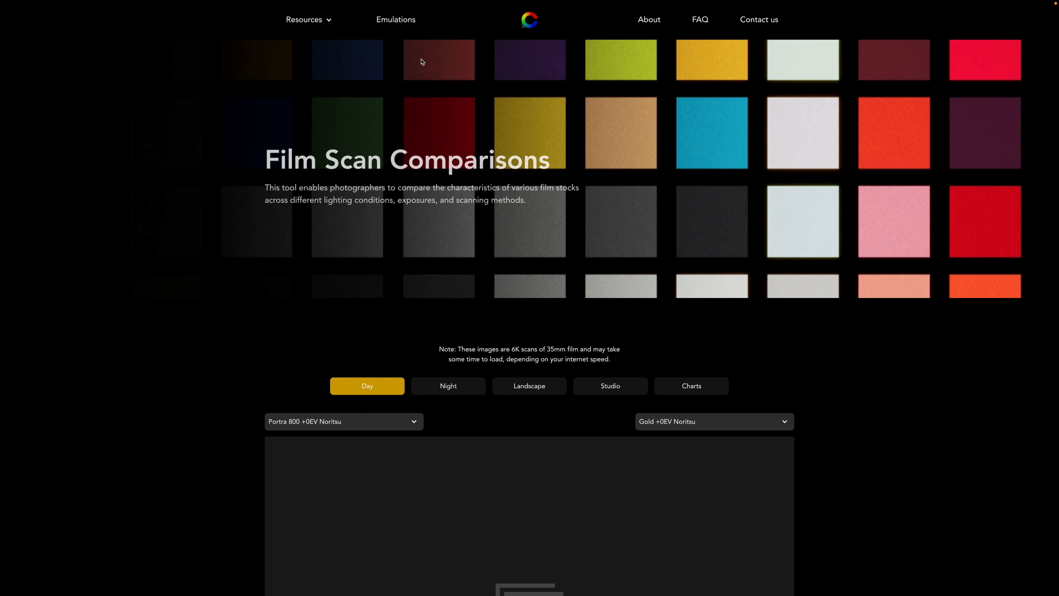
scroll(453, 154, down, 5)
click(392, 211)
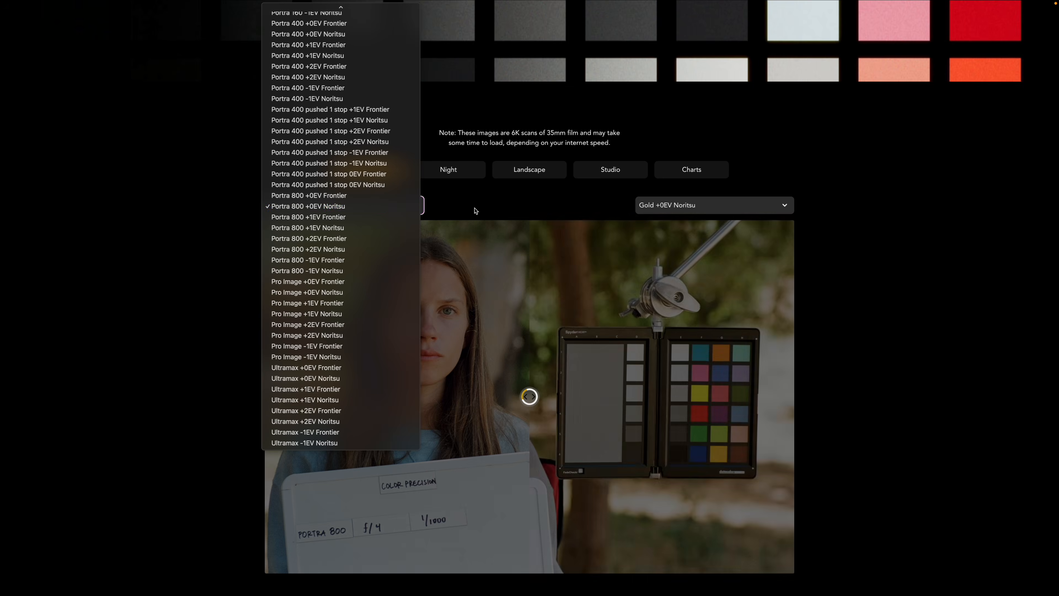
click(475, 210)
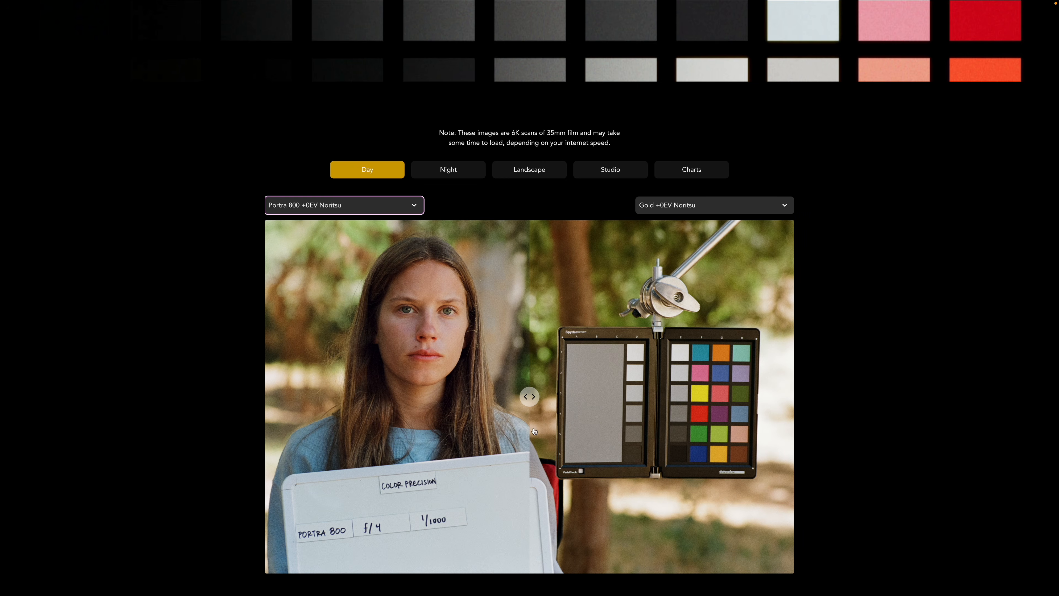
drag(530, 392, 307, 395)
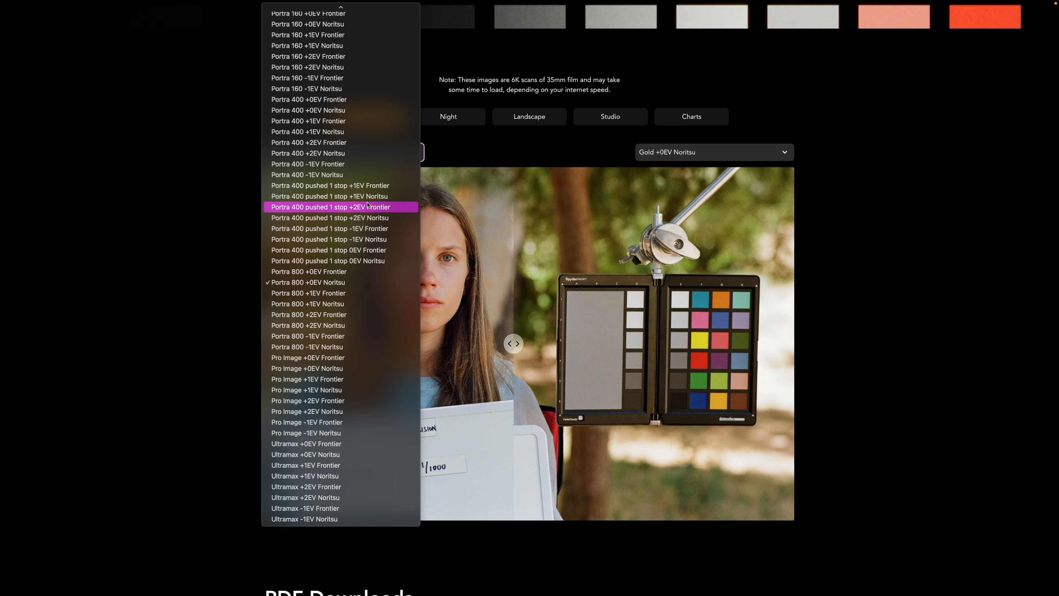
Choose Portra 400 +0EV Noritsu as the first film and sweep the divider across to compare it with Gold.
click(308, 110)
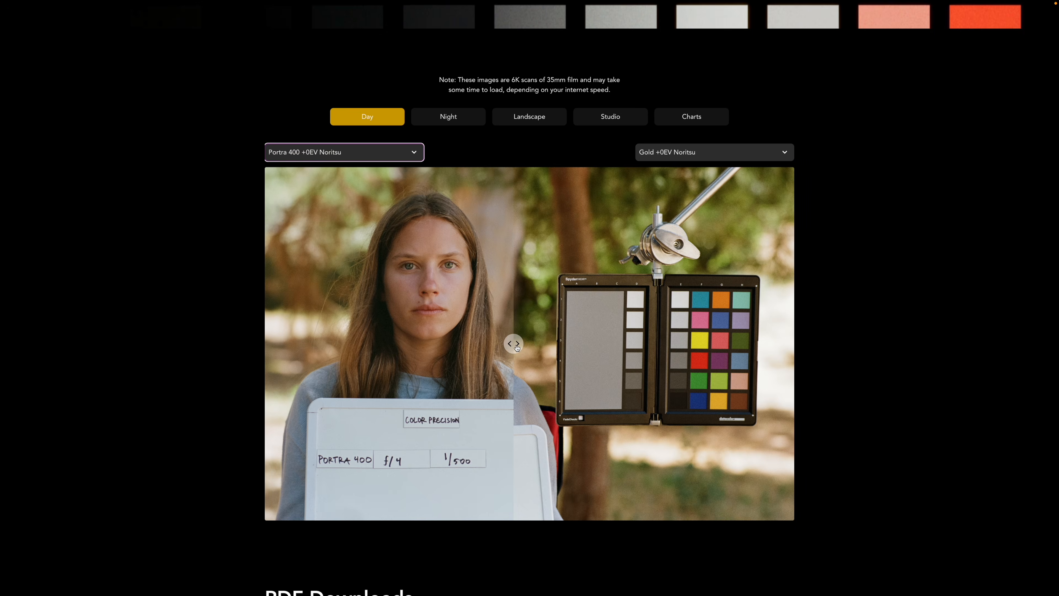
drag(513, 343, 808, 355)
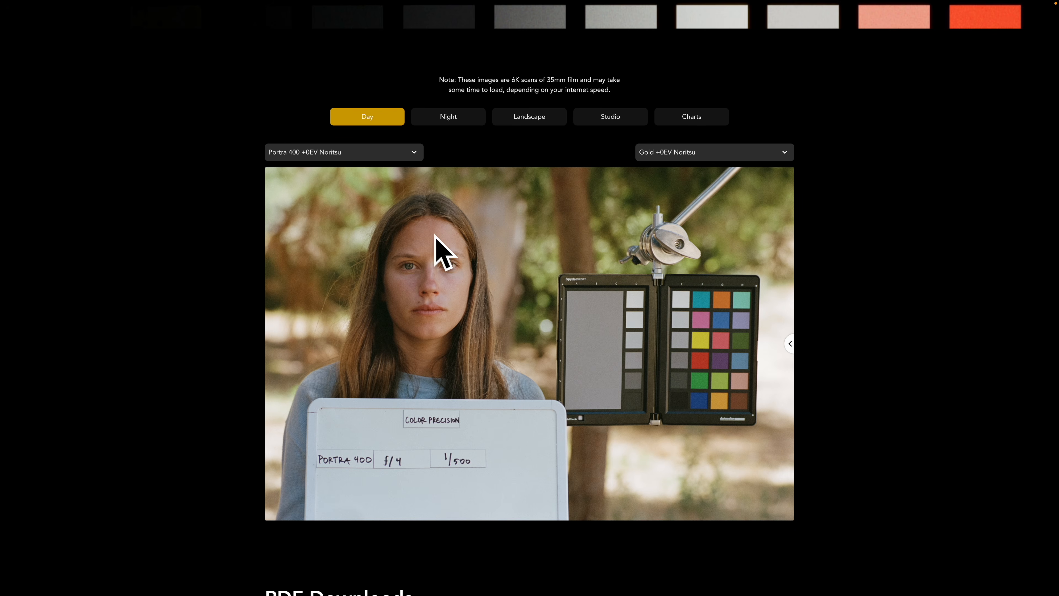
drag(764, 345, 661, 345)
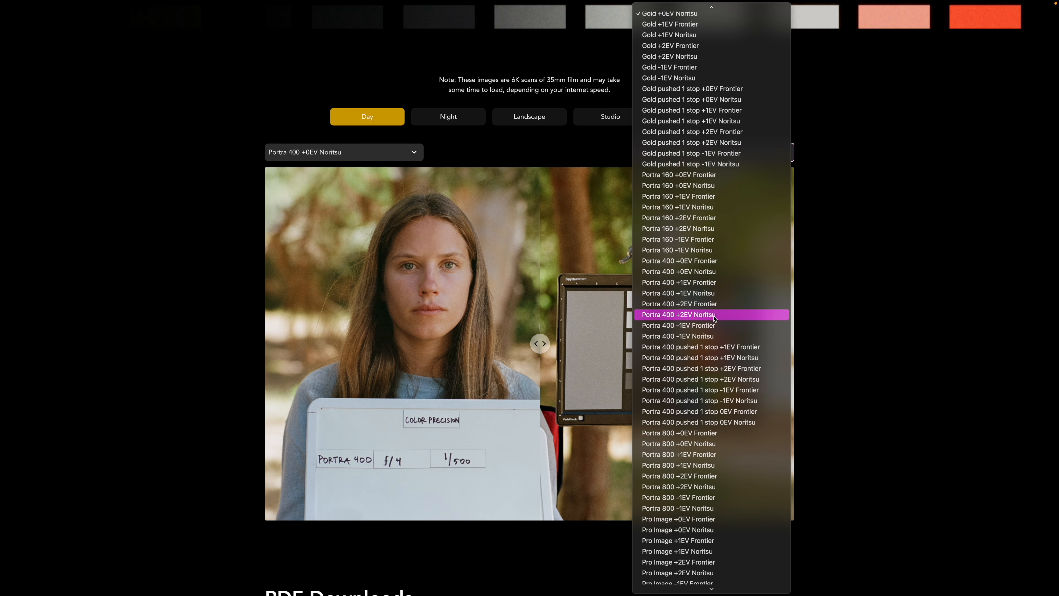
Choose Portra 400 +2EV Noritsu as the second film and compare it with the Portra 400 +0EV scan.
click(711, 320)
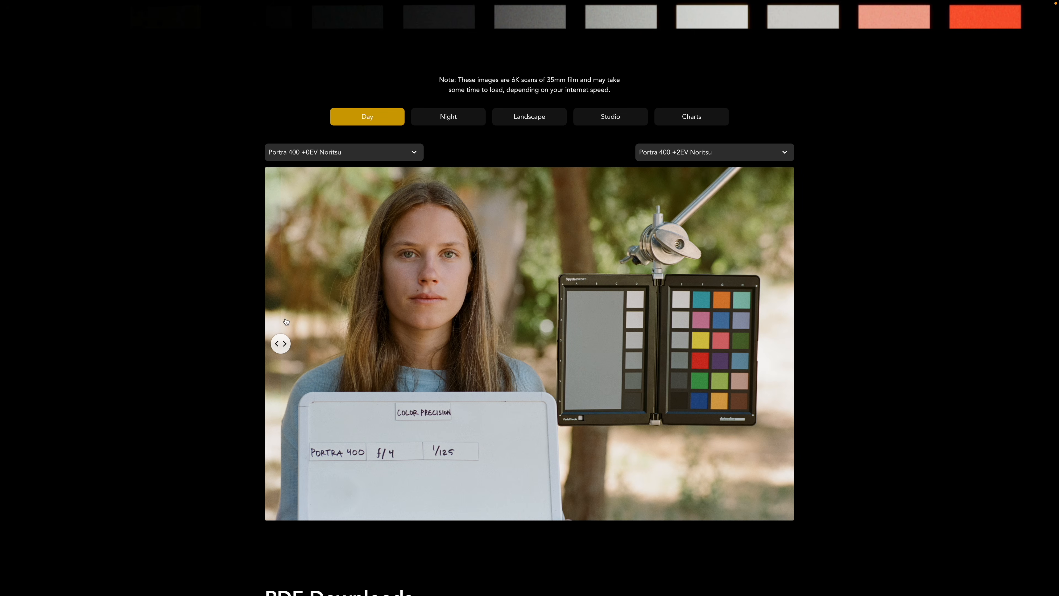
drag(280, 343, 334, 343)
drag(424, 360, 651, 376)
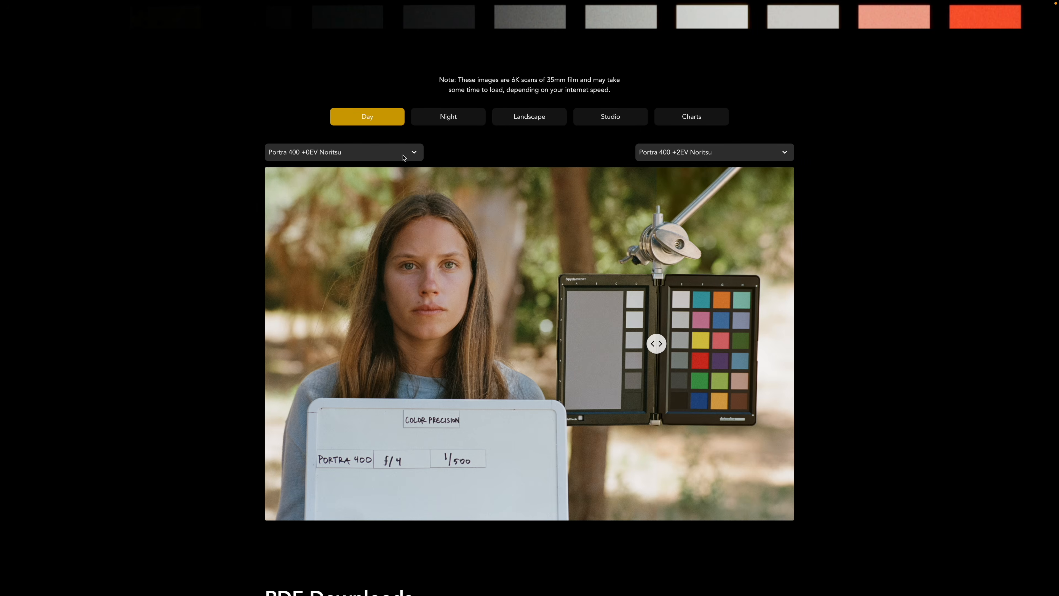
click(402, 157)
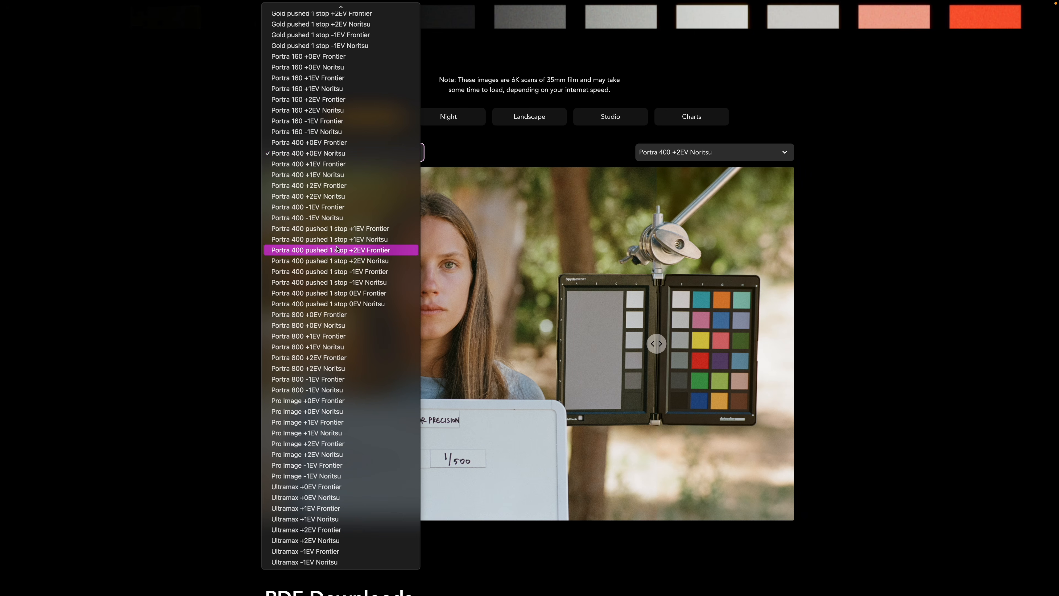
Open the site's Emulations page and look through the Lightroom and Capture One film products.
scroll(342, 175, up, 3)
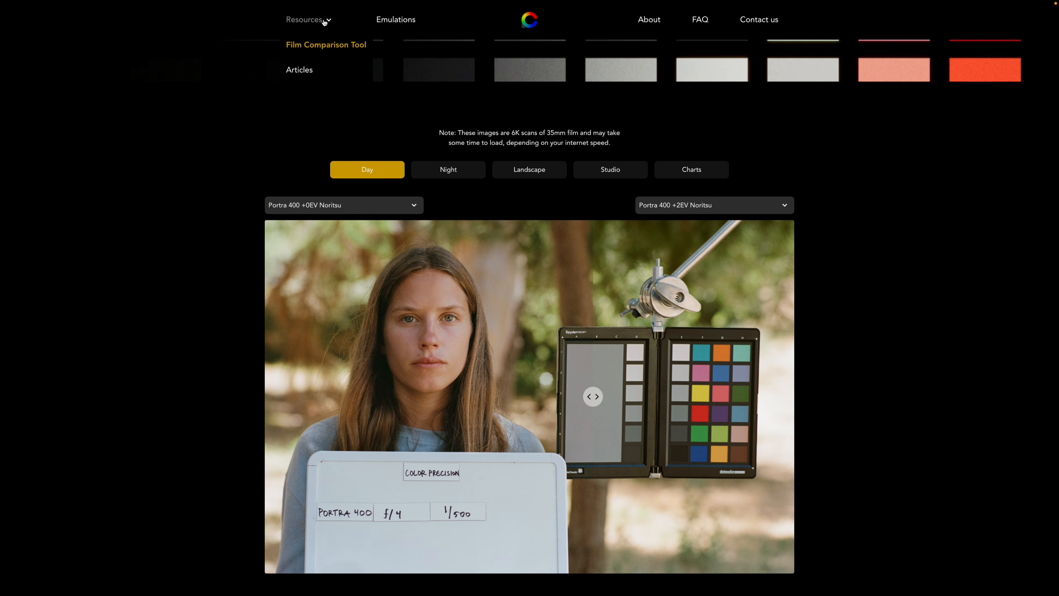
click(392, 20)
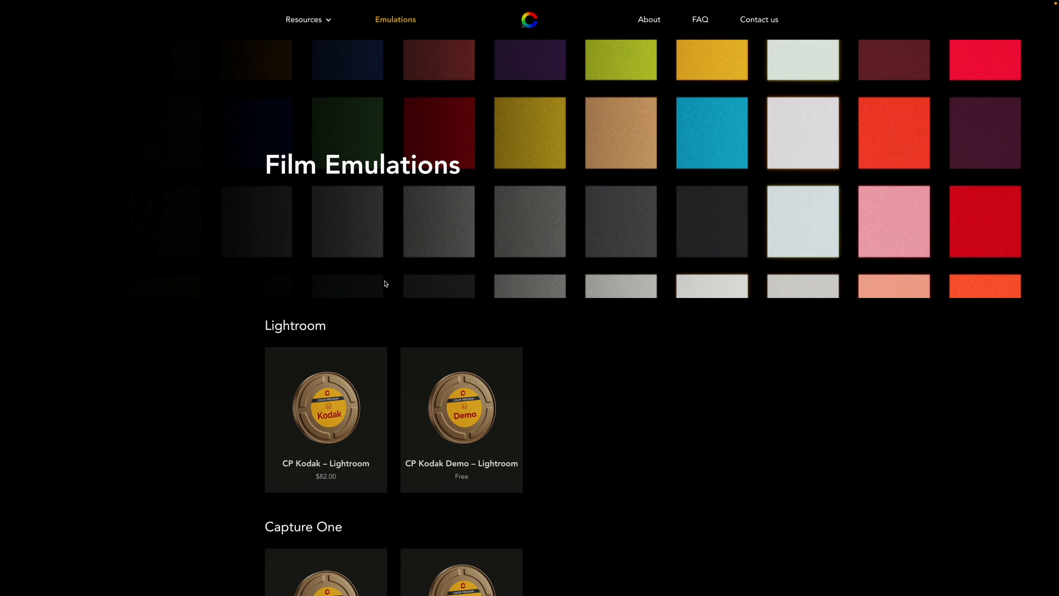
scroll(385, 284, down, 2)
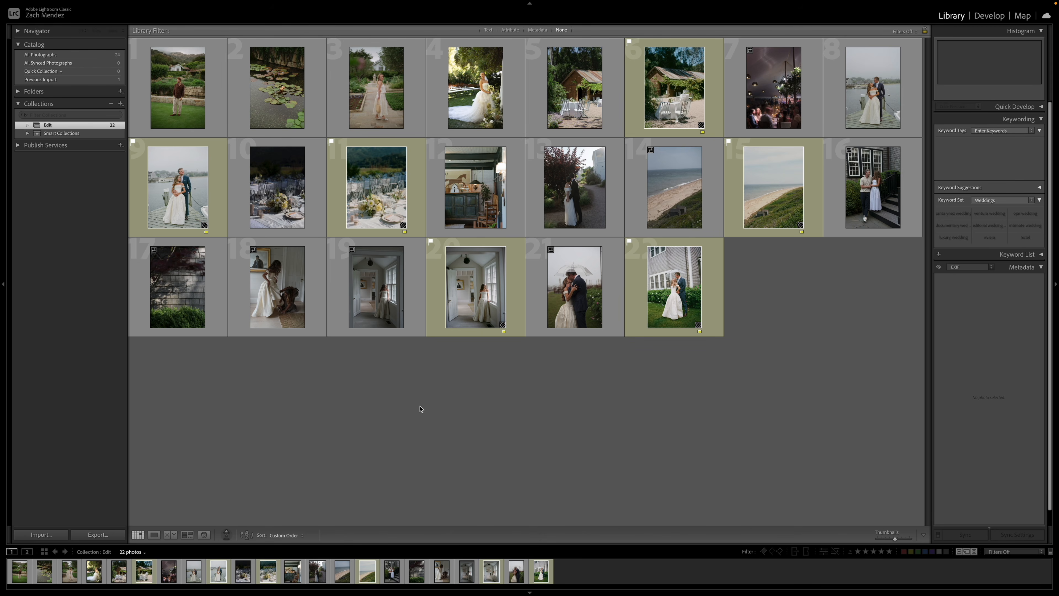
In Lightroom Classic, open the photo of the man on the lawn in Develop, open the Profile Browser and inspect his face up close.
double_click(184, 88)
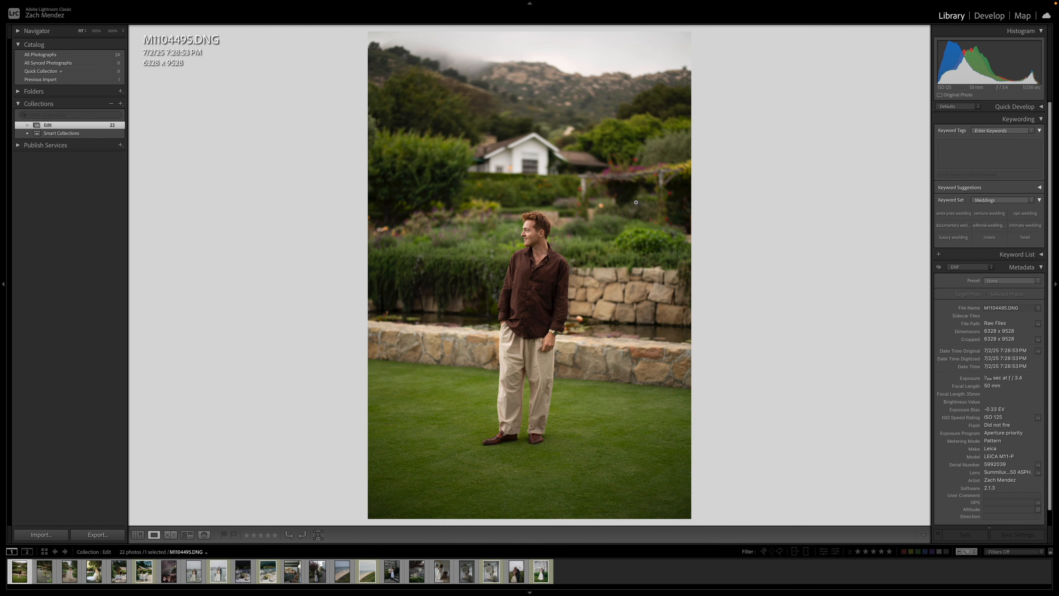
key(d)
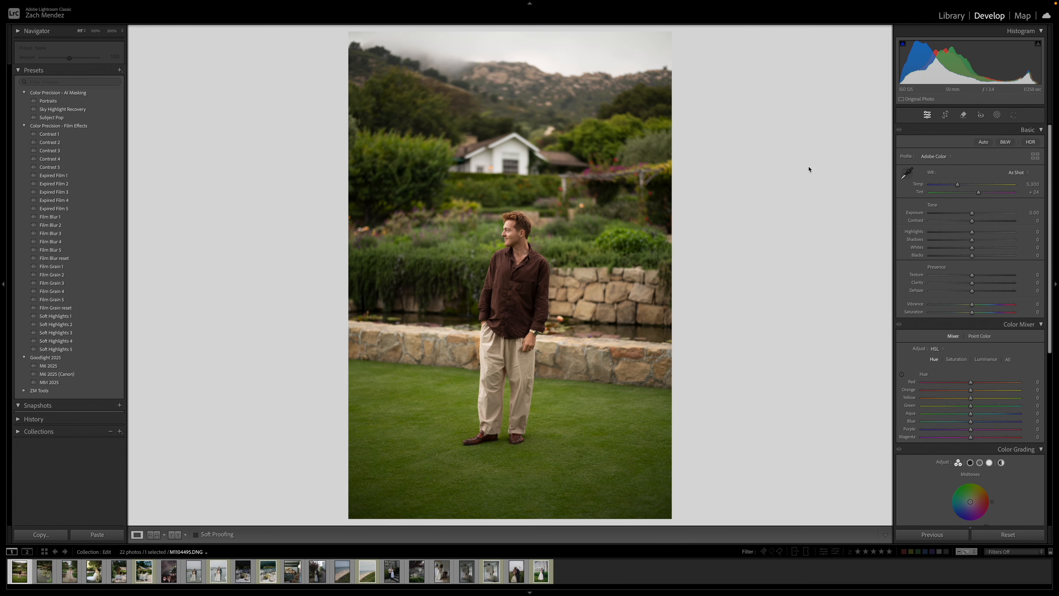
click(911, 158)
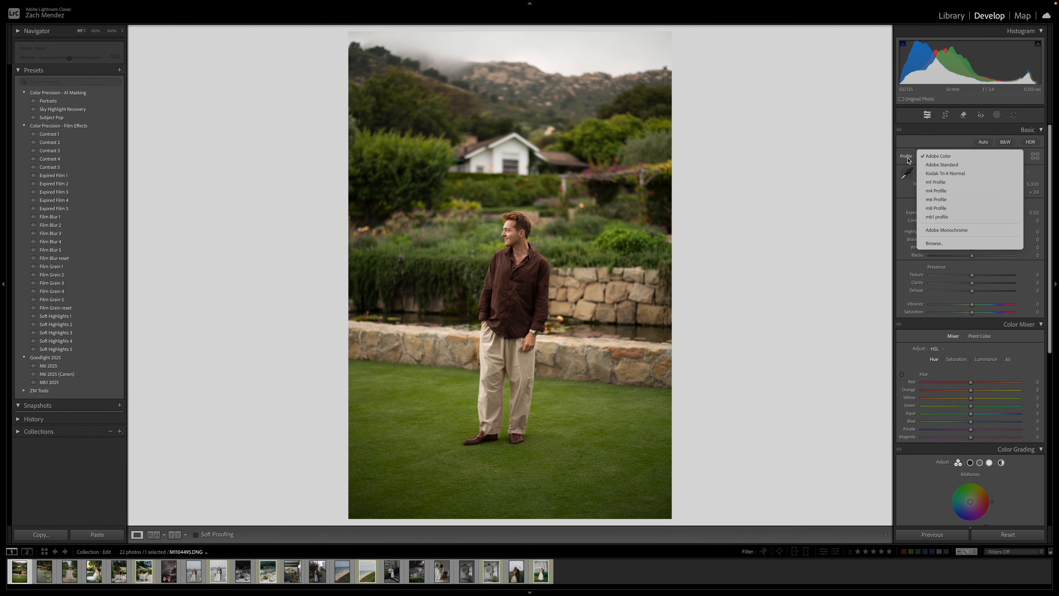
click(950, 246)
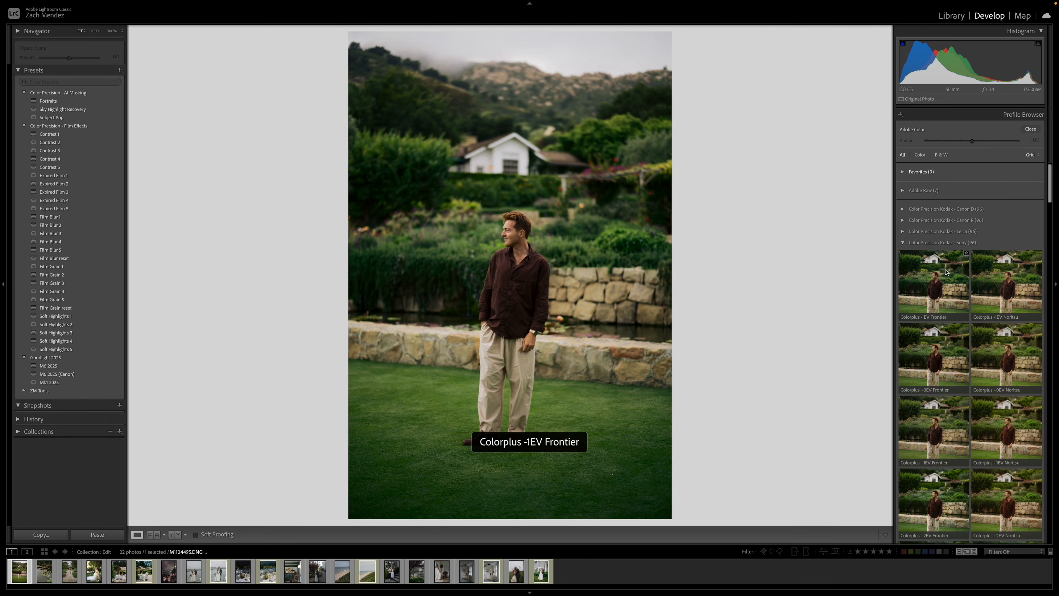
click(954, 244)
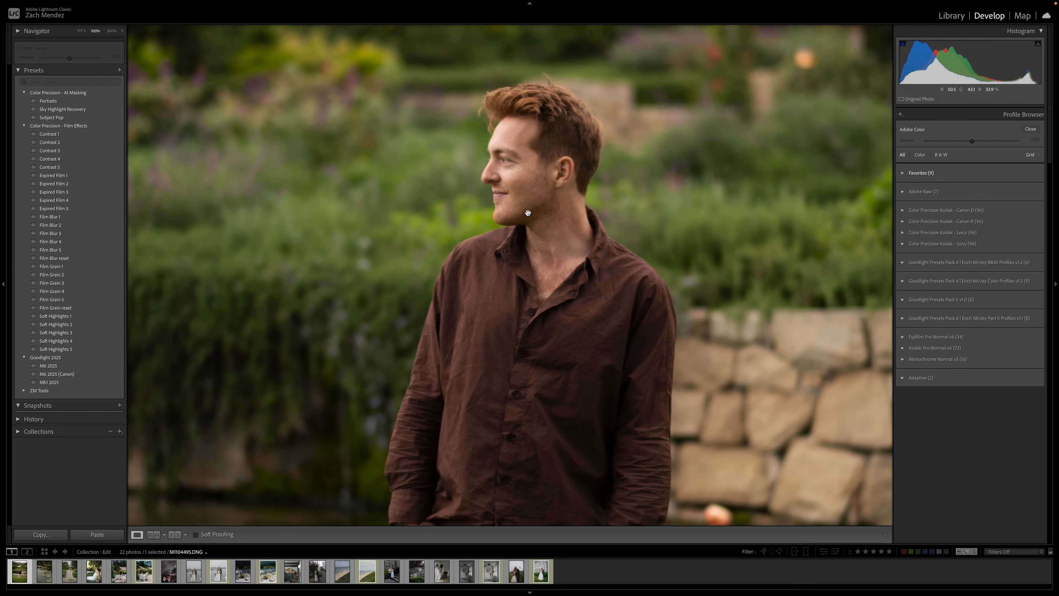
click(547, 170)
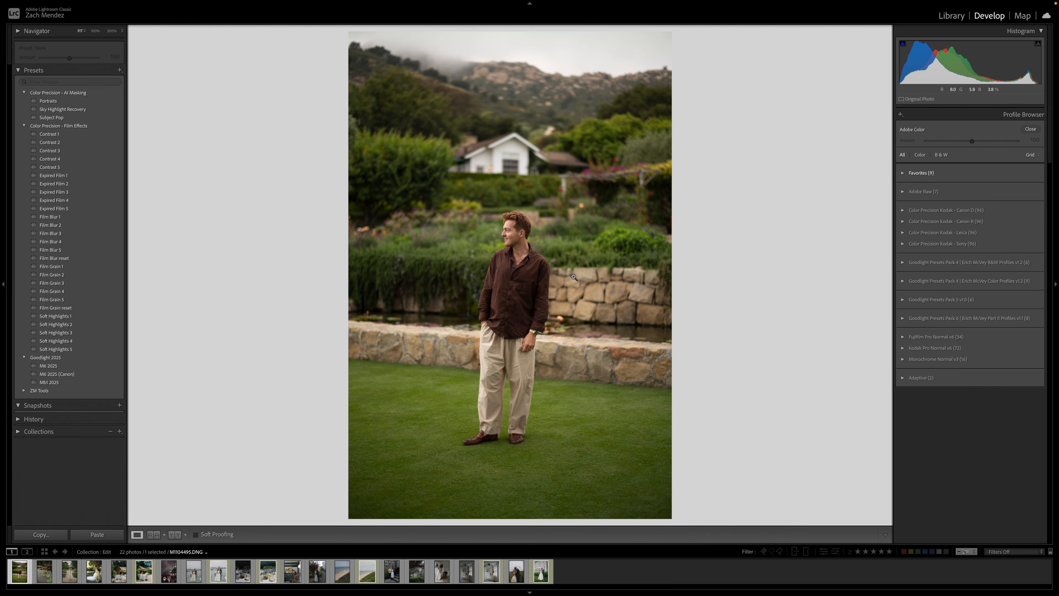
click(516, 256)
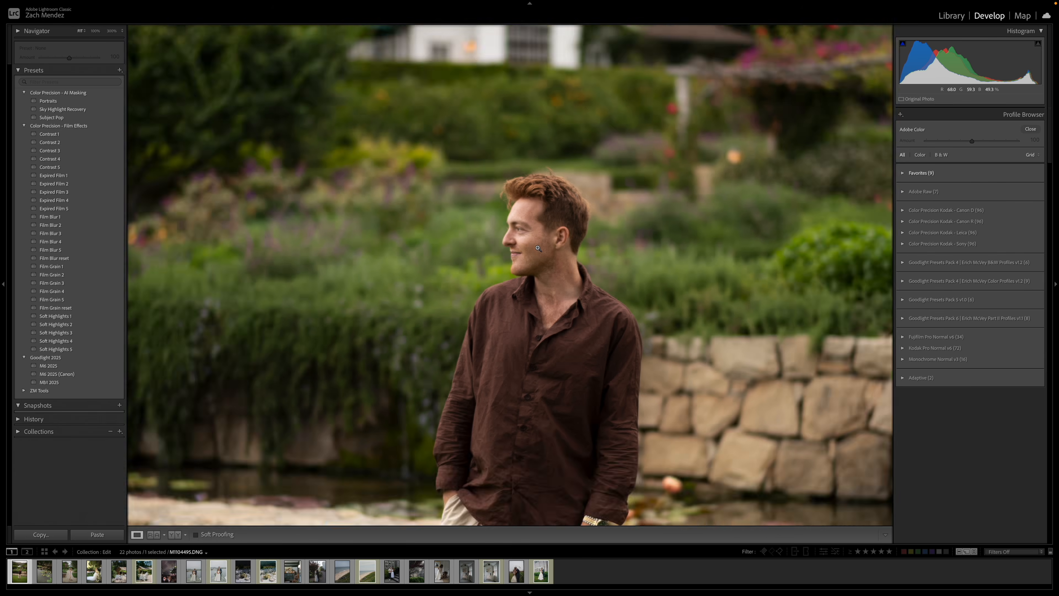
click(538, 248)
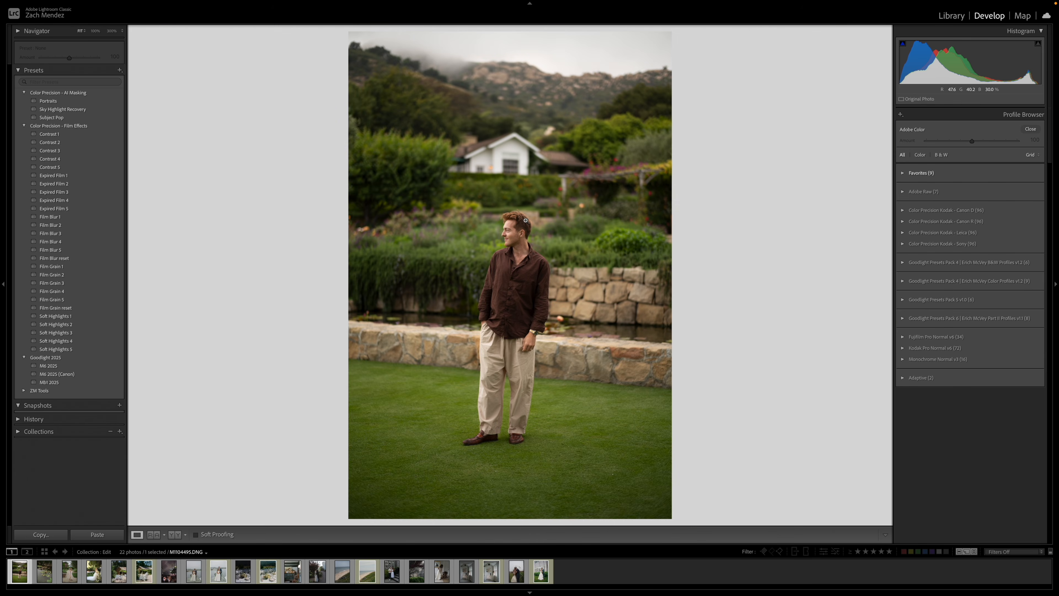
Apply the Portra 400 +0EV Noritsu profile from the Color Precision Kodak - Leica group and compare the photo before and after.
click(919, 233)
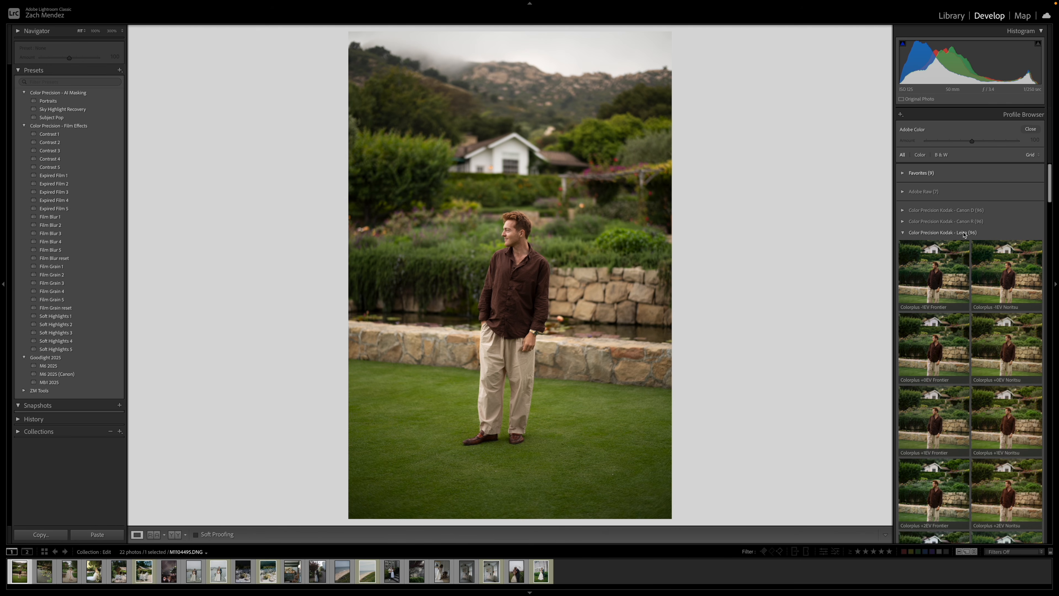
scroll(984, 246, down, 10)
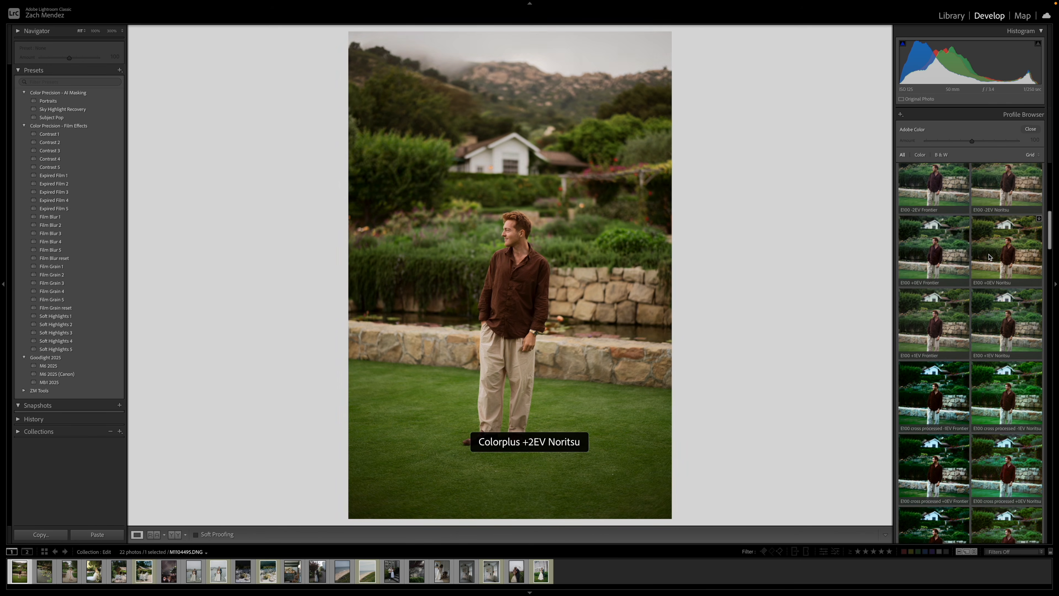
scroll(990, 256, down, 15)
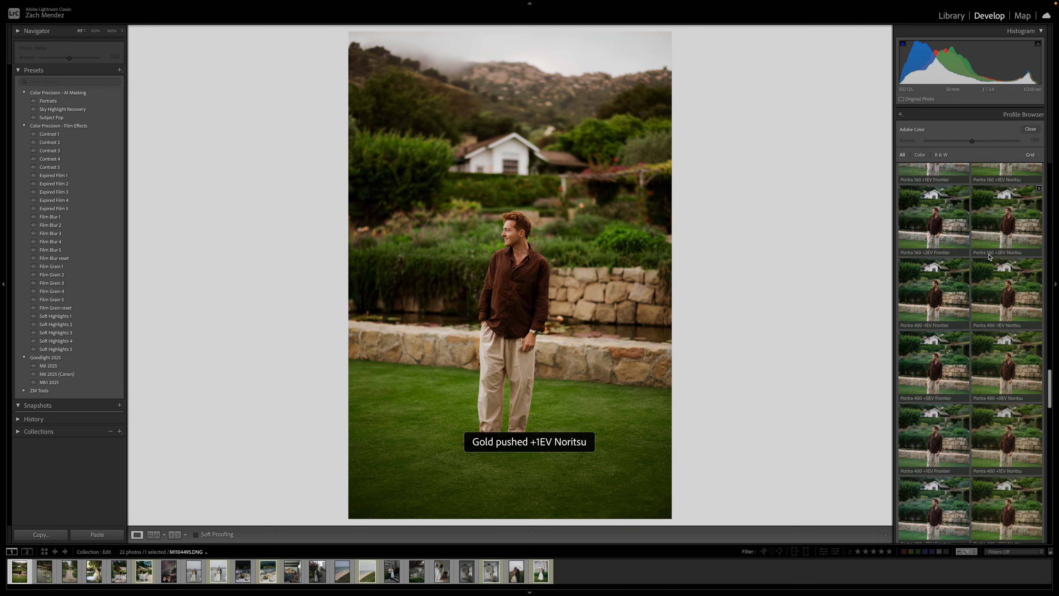
scroll(990, 256, down, 12)
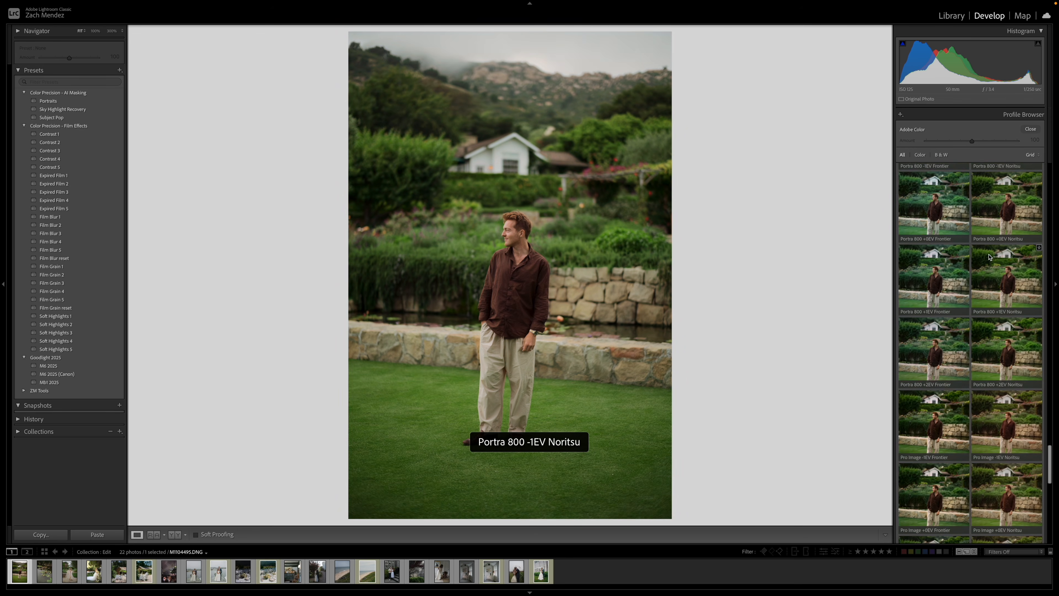
scroll(989, 257, down, 10)
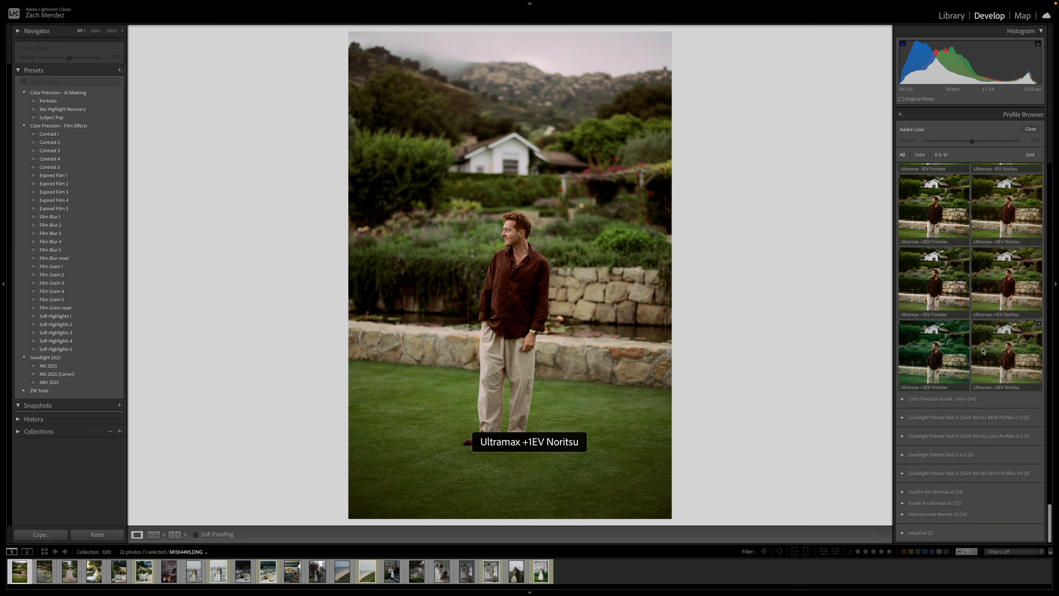
scroll(978, 346, up, 20)
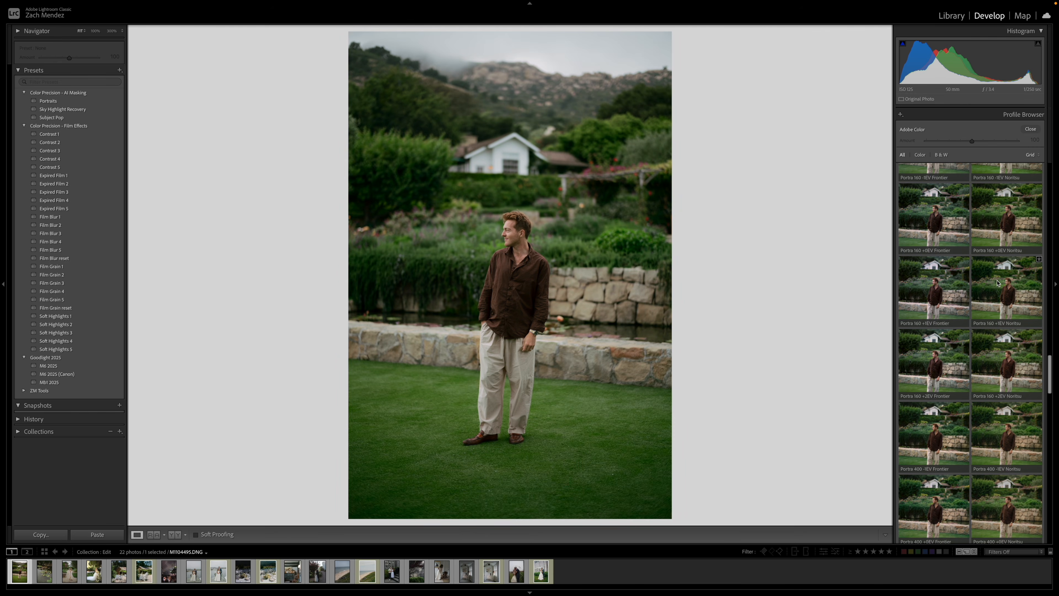
scroll(991, 298, up, 1)
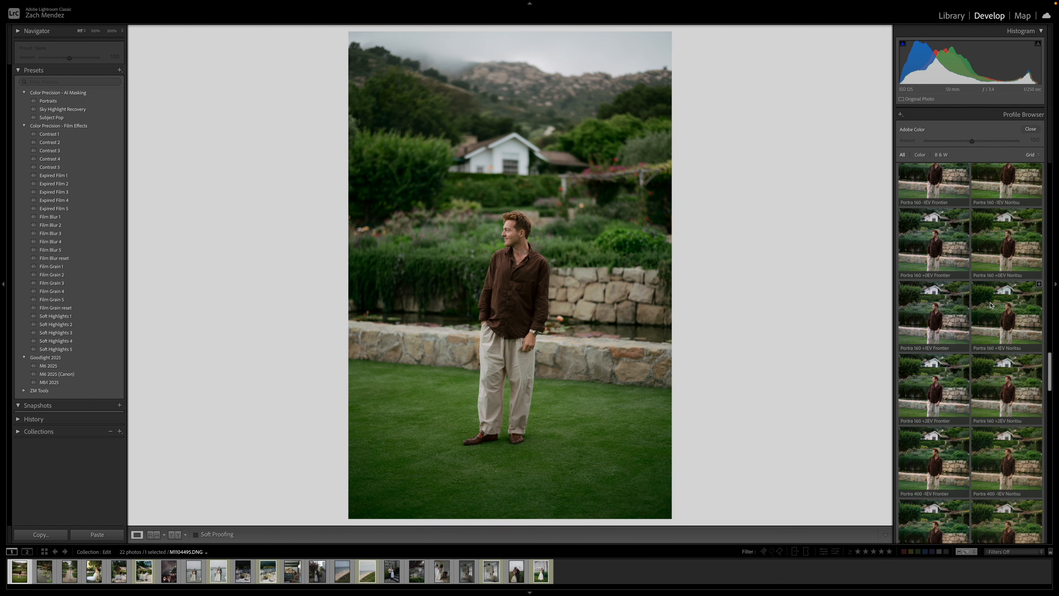
scroll(991, 305, down, 8)
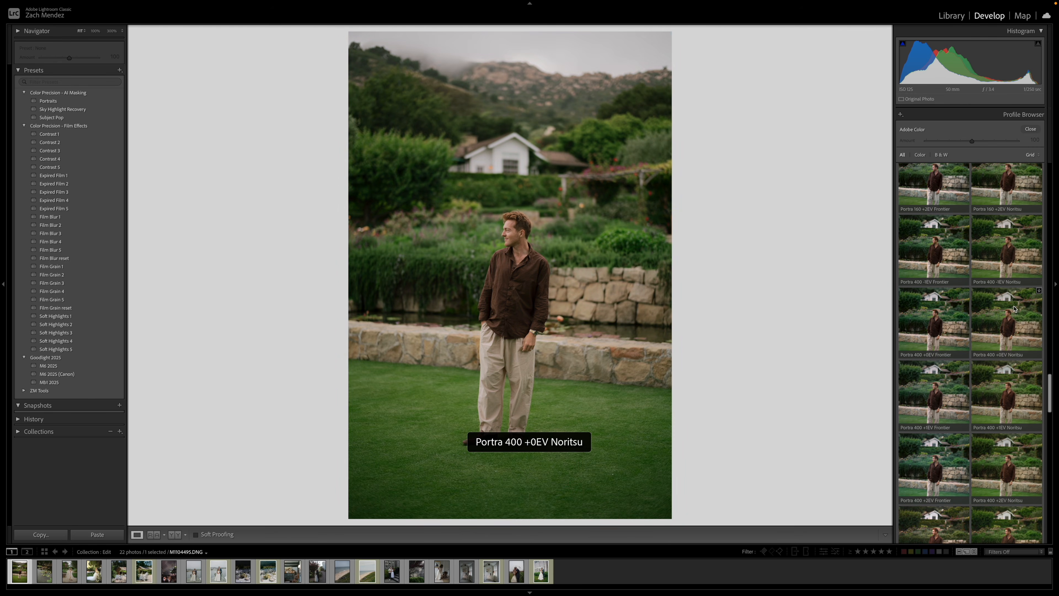
click(1019, 325)
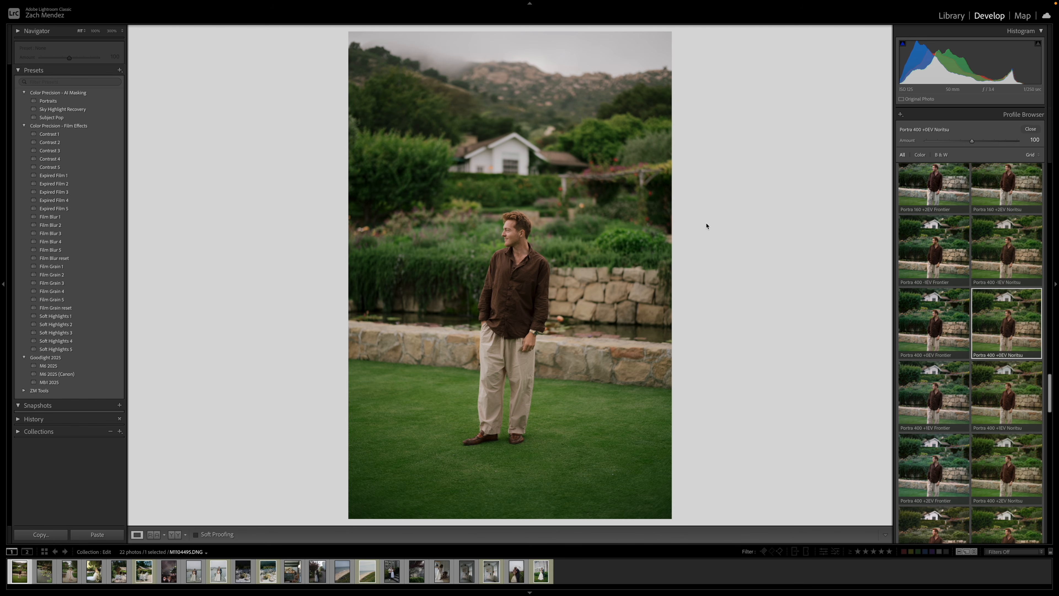
key(backslash)
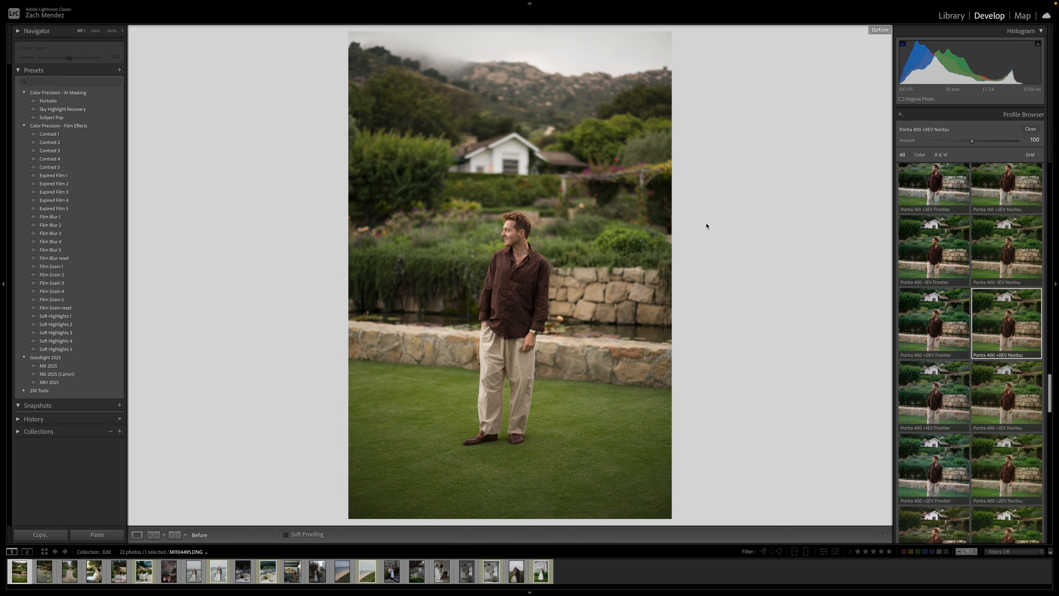
key(backslash)
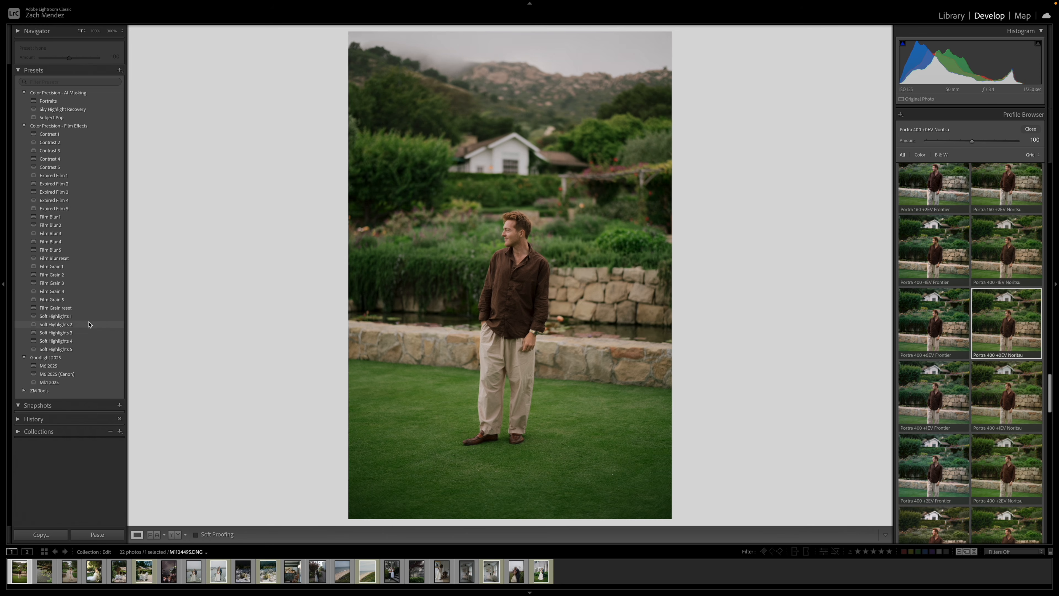
Reduce the Portra 400 +0EV Noritsu profile amount to 50 and apply the Film Grain 1 preset to the photo.
scroll(971, 334, up, 10)
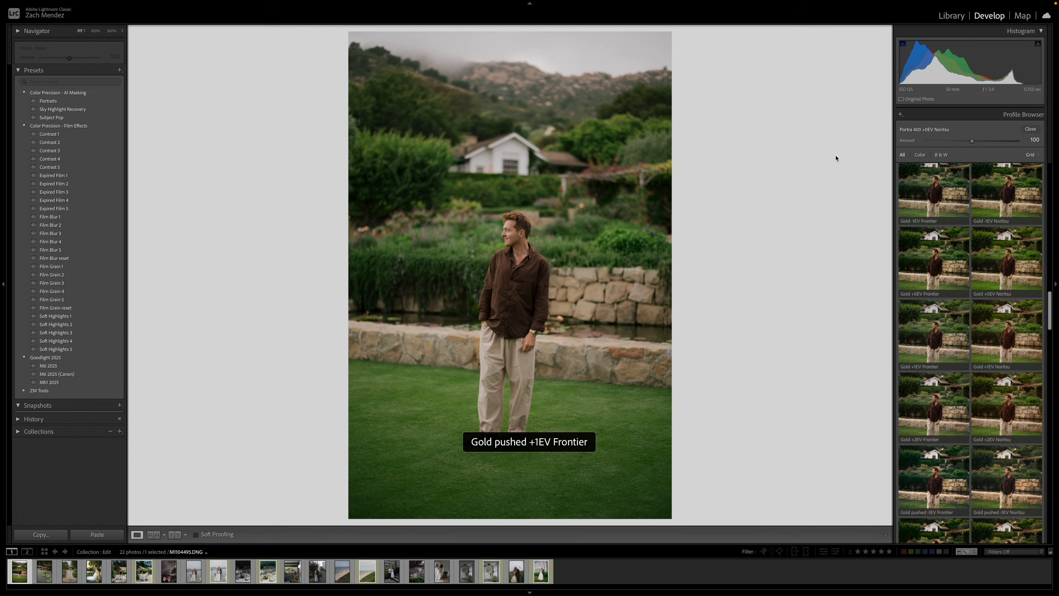
click(1027, 140)
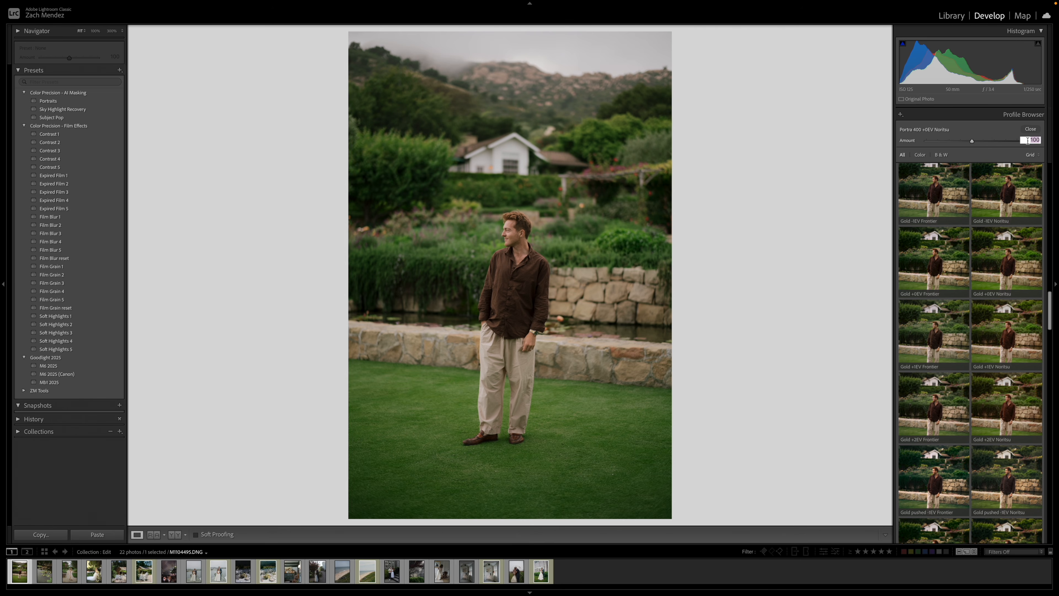
text(50)
key(Return)
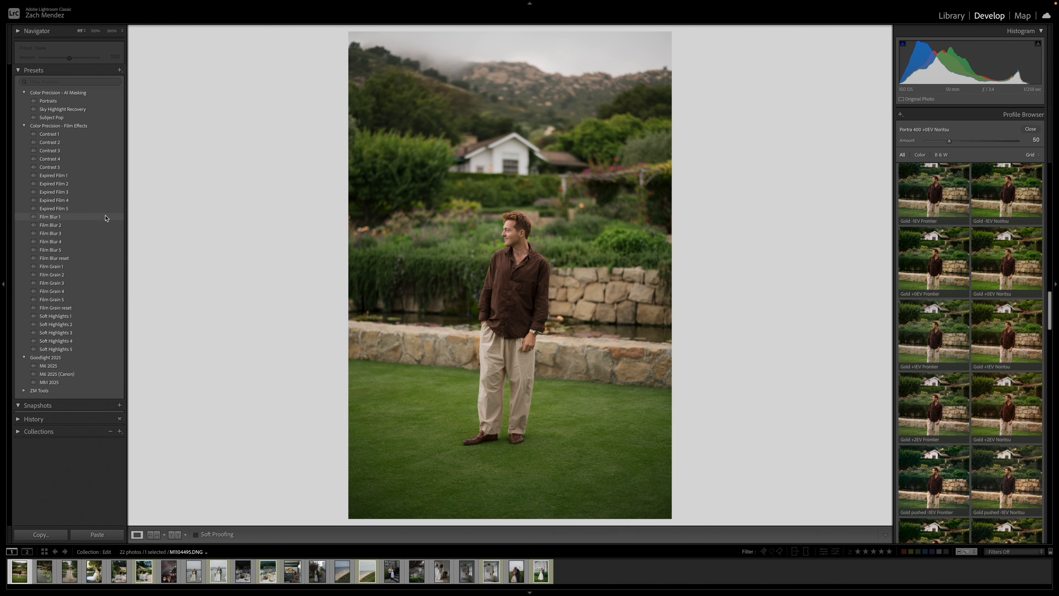
click(67, 267)
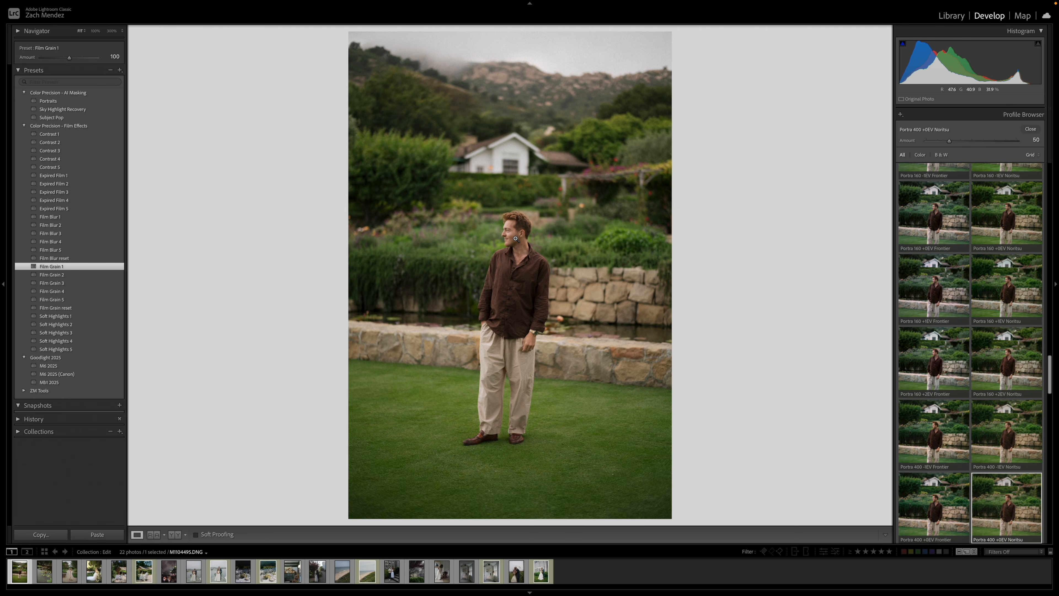
Crop the photo of the man on the lawn to the 4 x 3 aspect ratio.
key(r)
click(1024, 146)
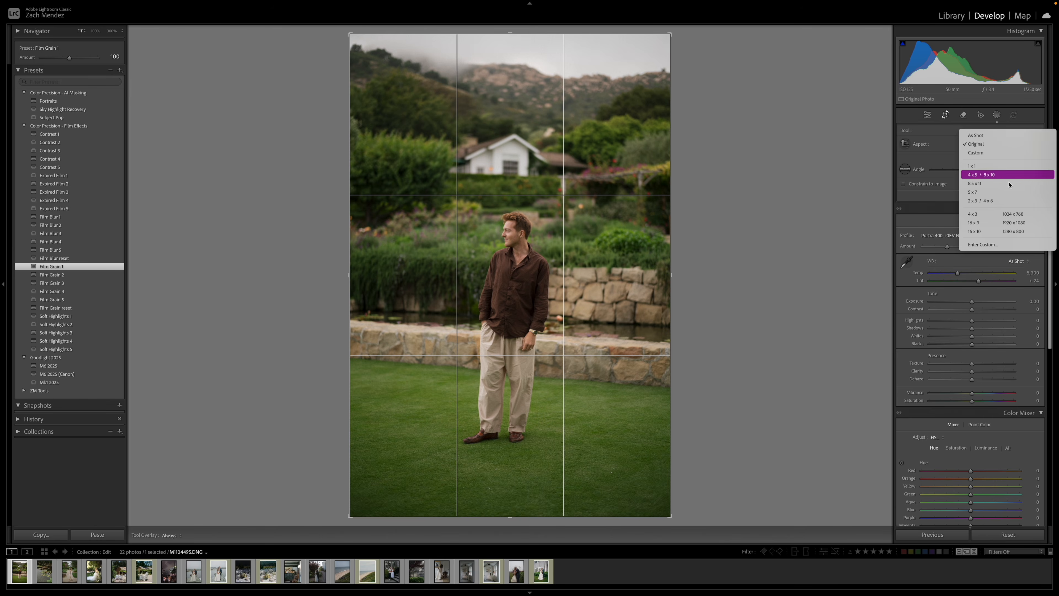
click(993, 217)
key(r)
Inspect the man's face up close and compare the cropped photo before and after the edits.
click(515, 257)
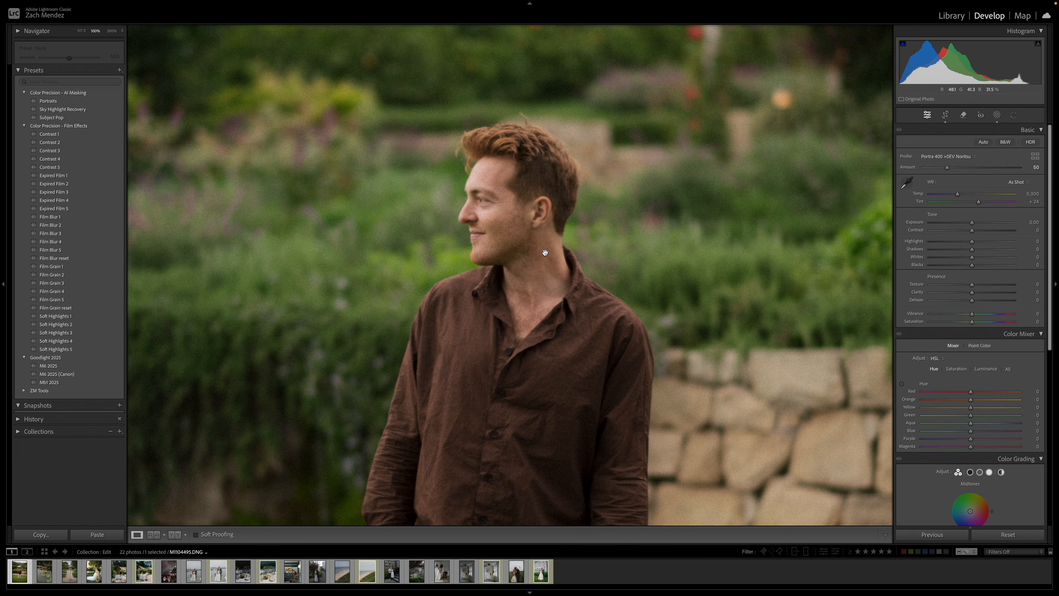
click(545, 252)
key(backslash)
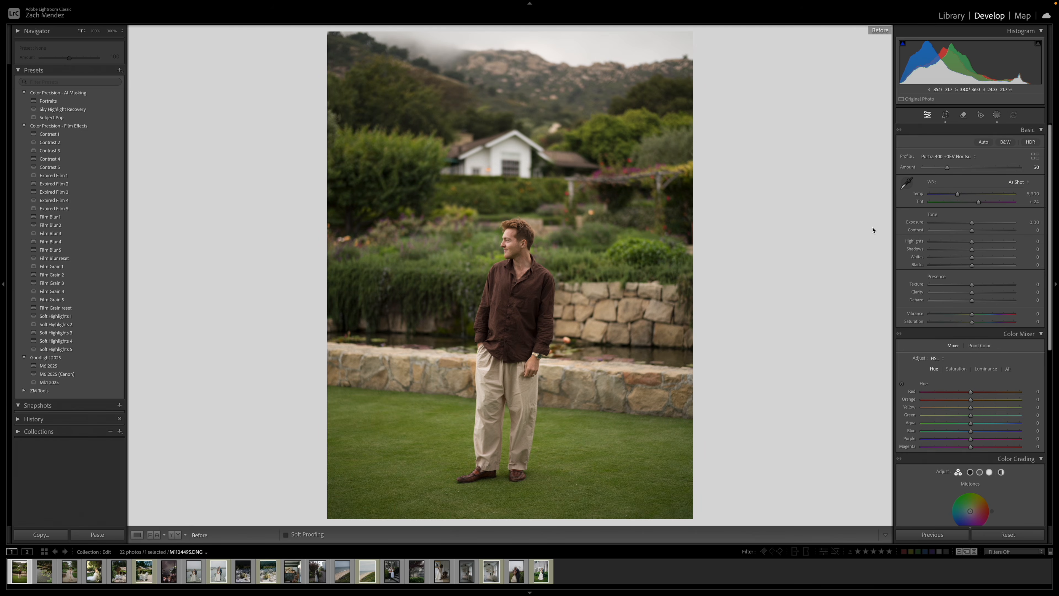
key(backslash)
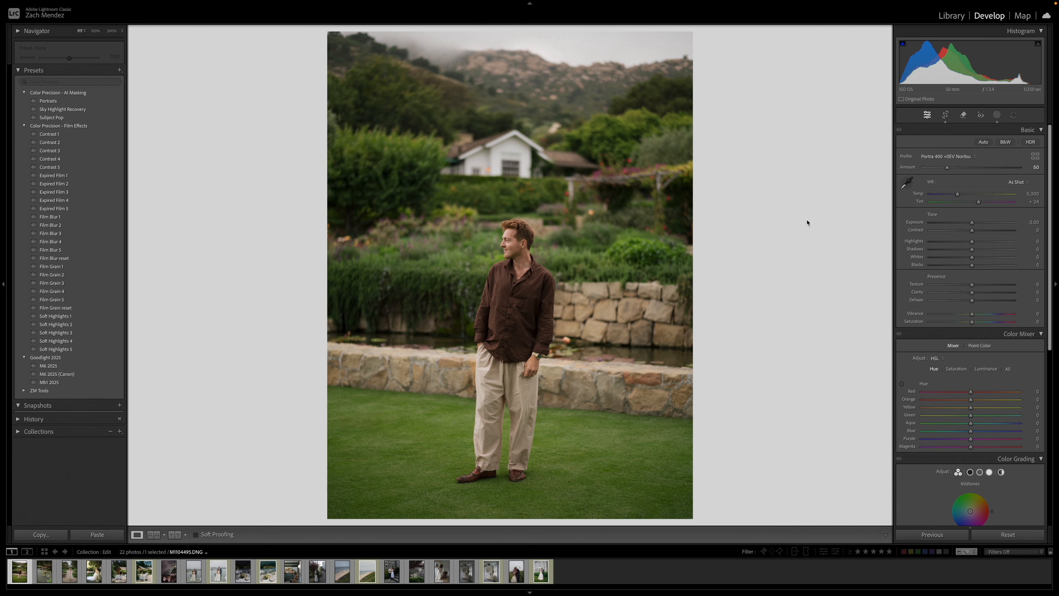
Paste the edits onto the next photo, the lily pond, and return its crop to the Original aspect ratio.
key(Right)
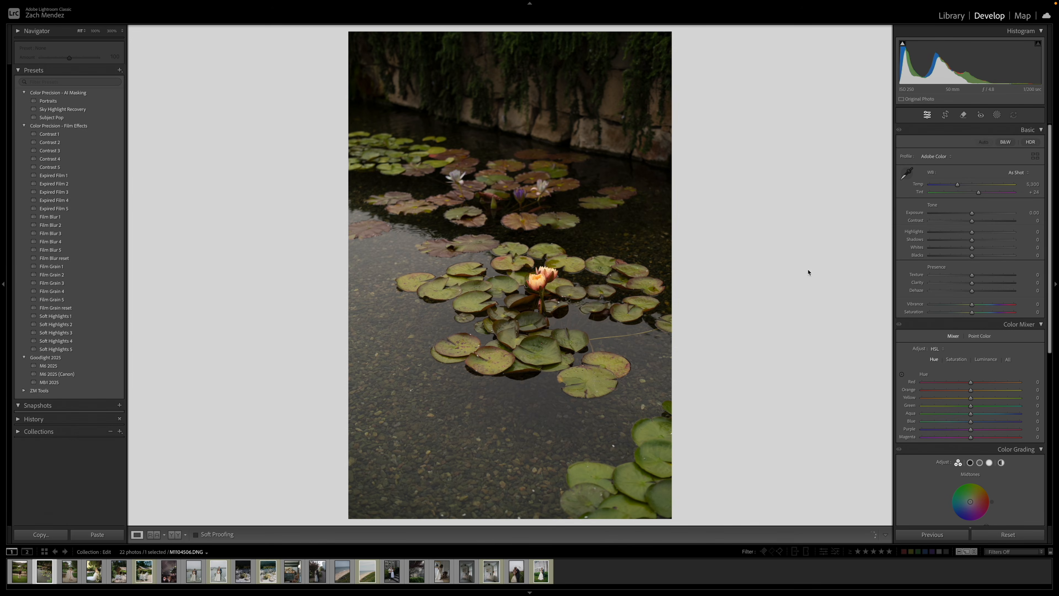
key(super+alt+v)
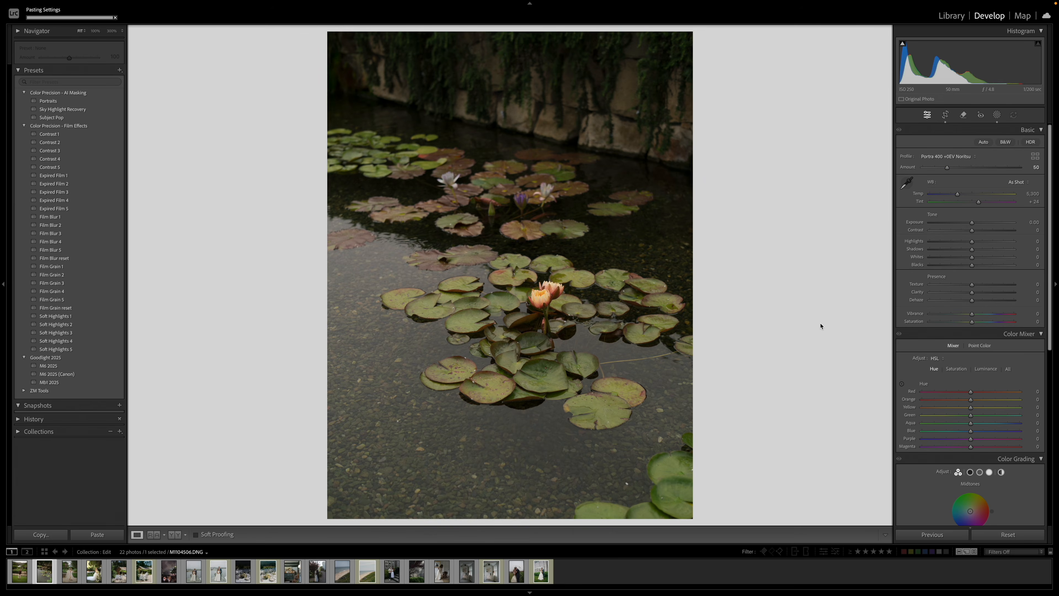
key(r)
click(1018, 144)
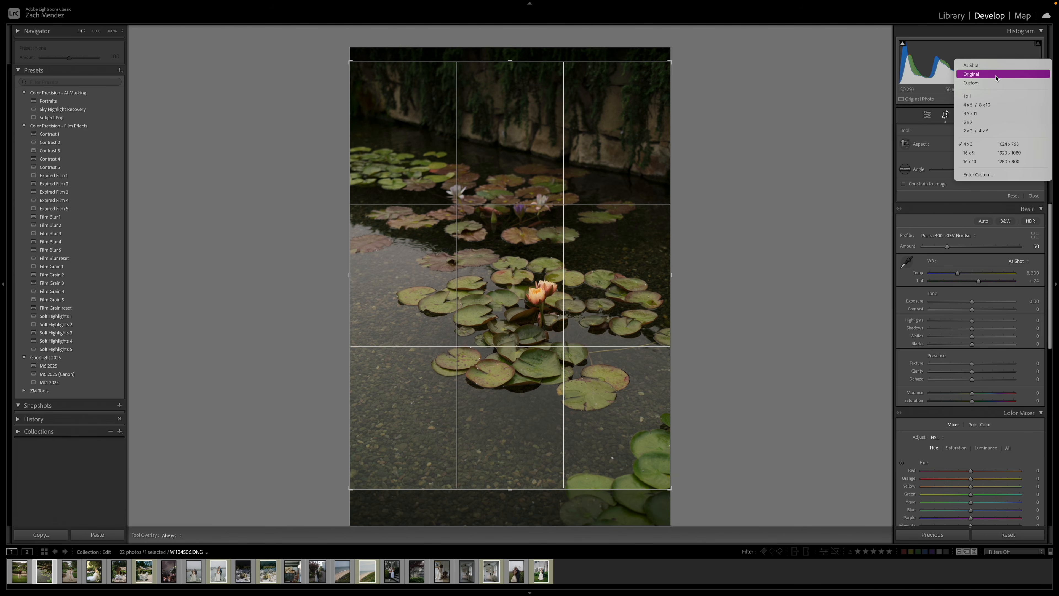
click(772, 221)
key(Escape)
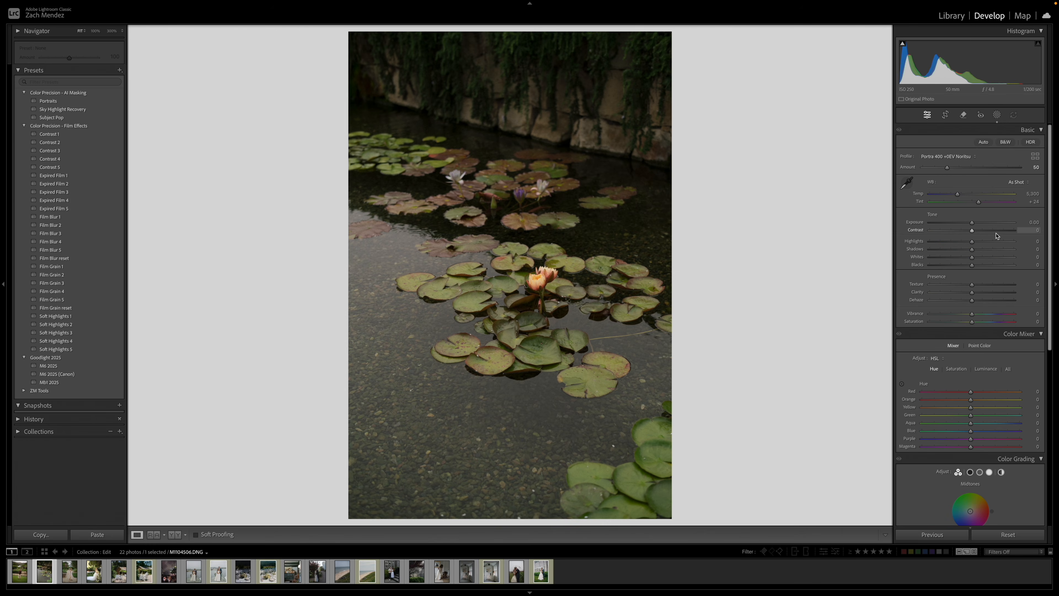
Set the lily pond photo's profile amount to 75, exposure to −0.15 and shadows to +26, and compare before and after.
drag(971, 224, 967, 224)
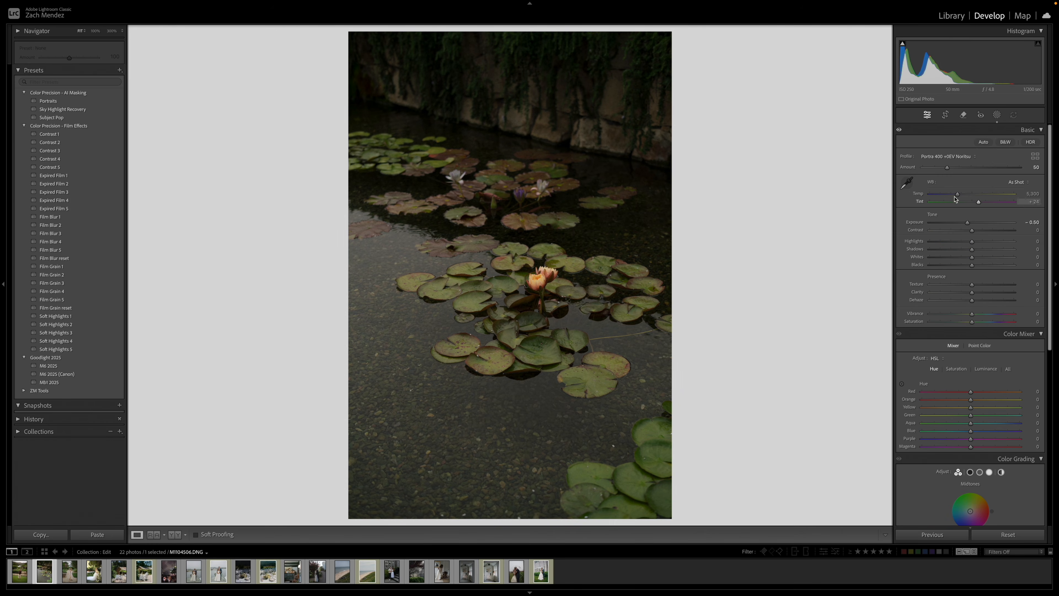
drag(958, 171, 960, 170)
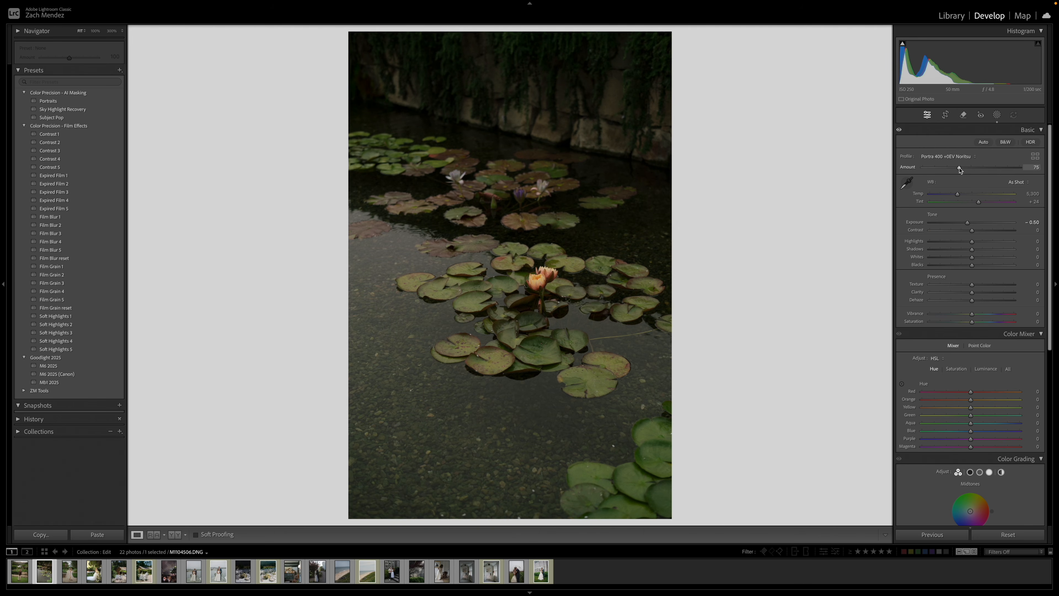
drag(967, 223, 982, 249)
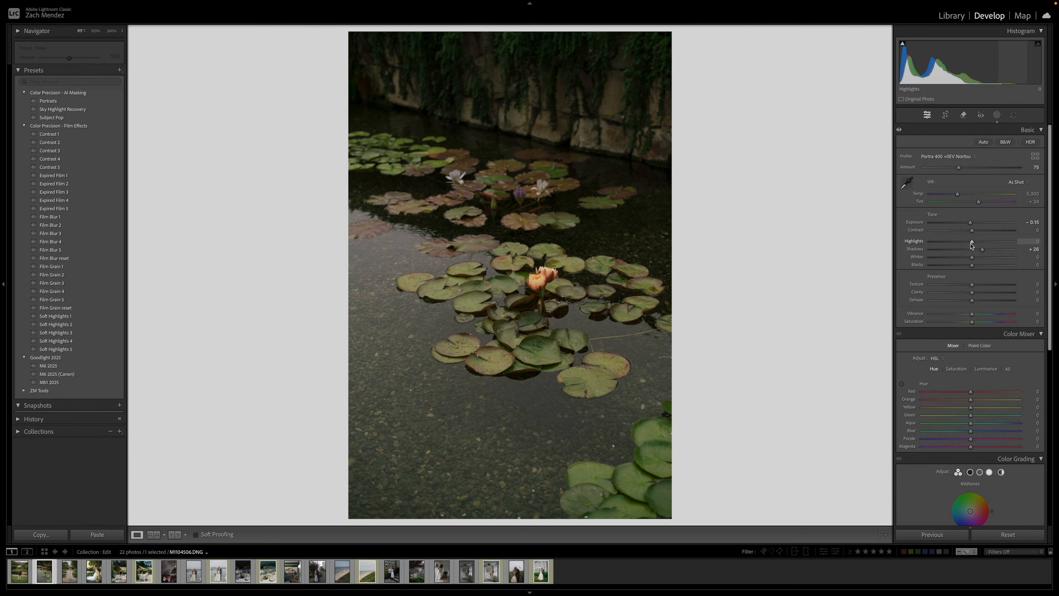
key(backslash)
key(backslash)
key(backslash)
key(backslash)
Browse the film profiles and apply Portra 400 +0EV Frontier to the lily pond photo at an amount of 100.
click(964, 157)
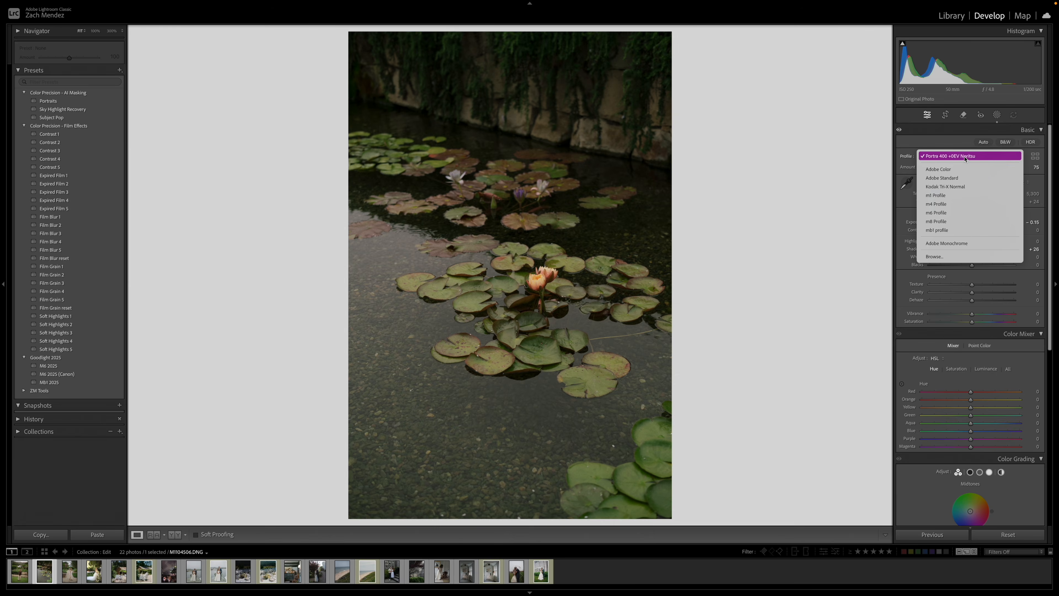
click(1034, 156)
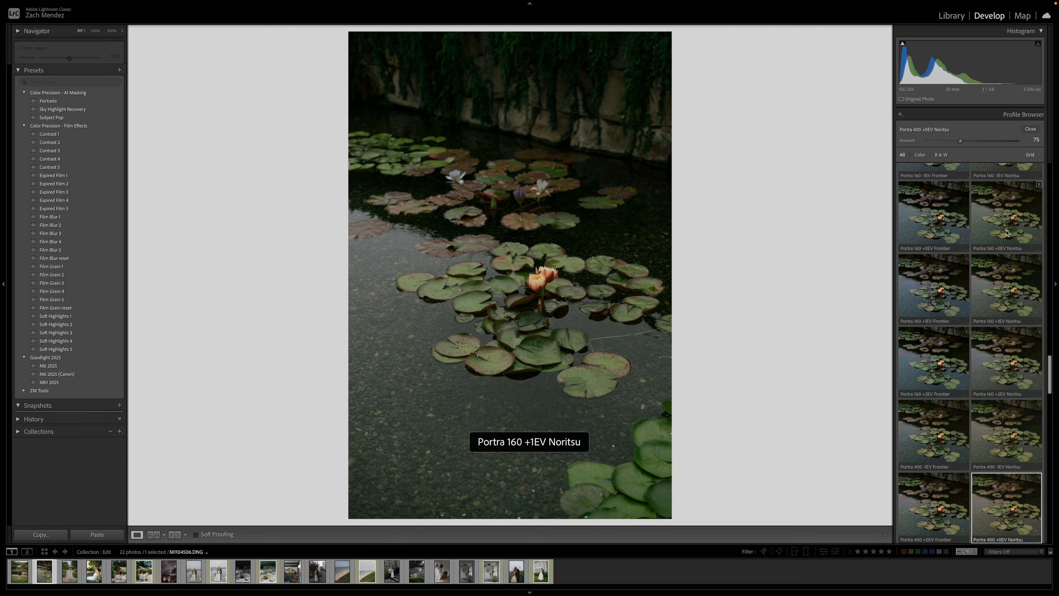
scroll(949, 368, down, 2)
click(956, 364)
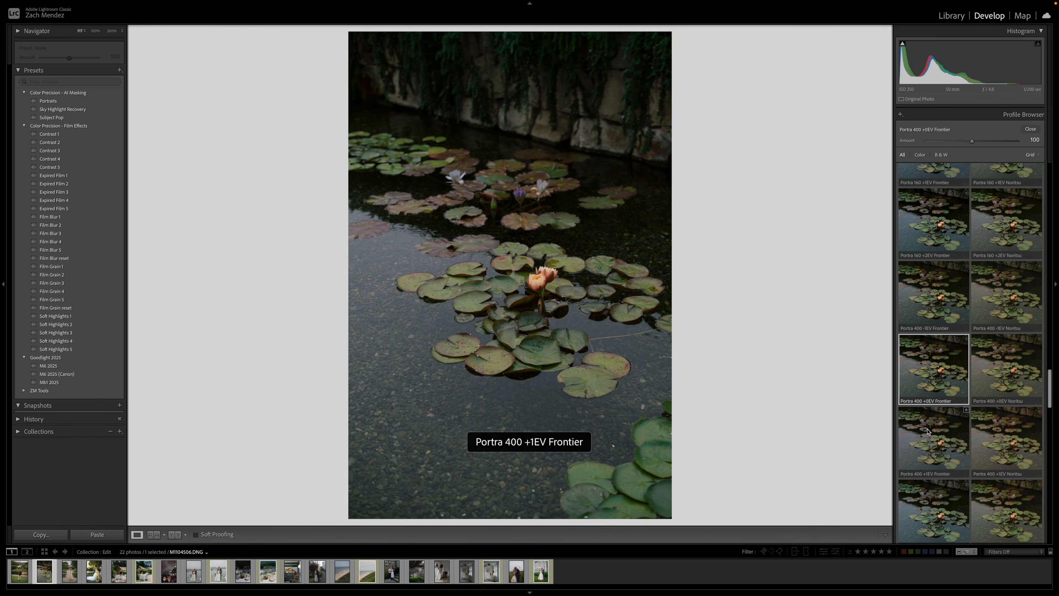
scroll(930, 431, down, 1)
scroll(929, 431, down, 1)
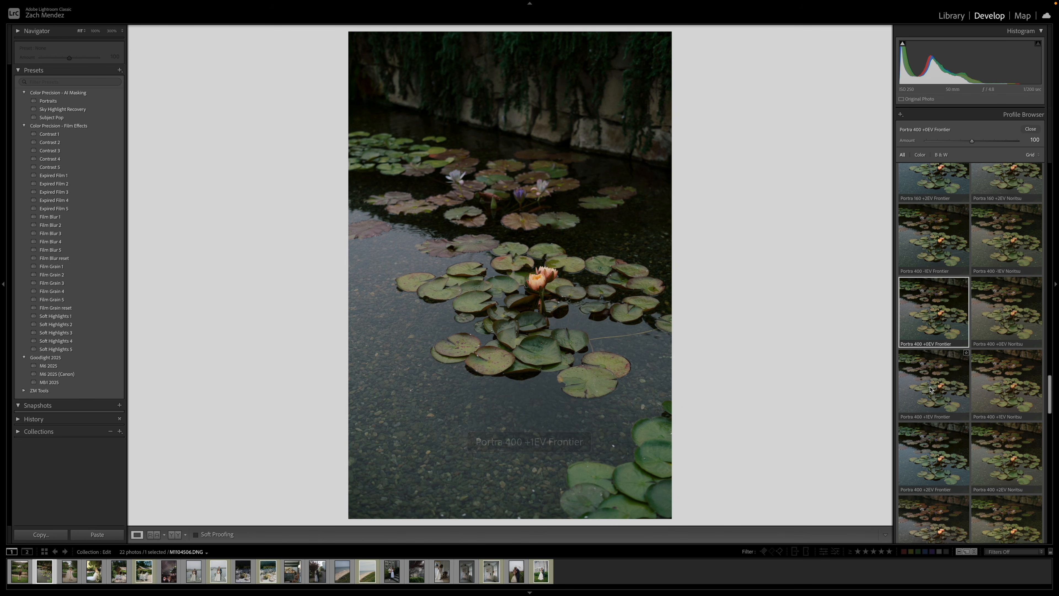
scroll(932, 422, down, 2)
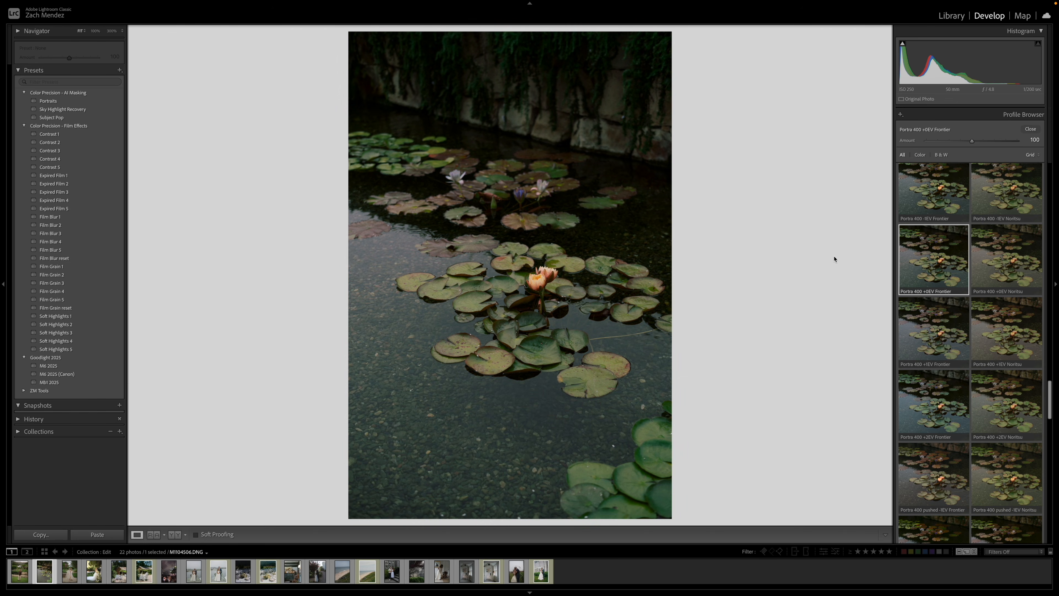
click(1030, 129)
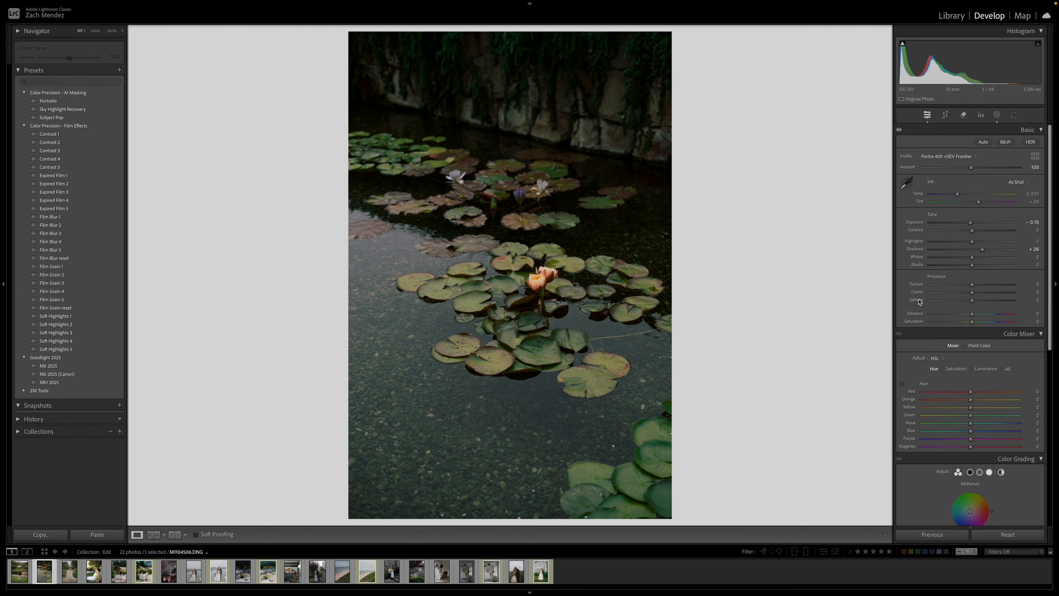
Warm the lily pond photo's temperature to 5,686 and set exposure to 0, contrast to −30 and highlights to −24.
drag(960, 195, 961, 195)
mouse_move(972, 231)
mouse_down()
mouse_move(958, 231)
mouse_move(971, 224)
mouse_up()
drag(971, 242, 961, 242)
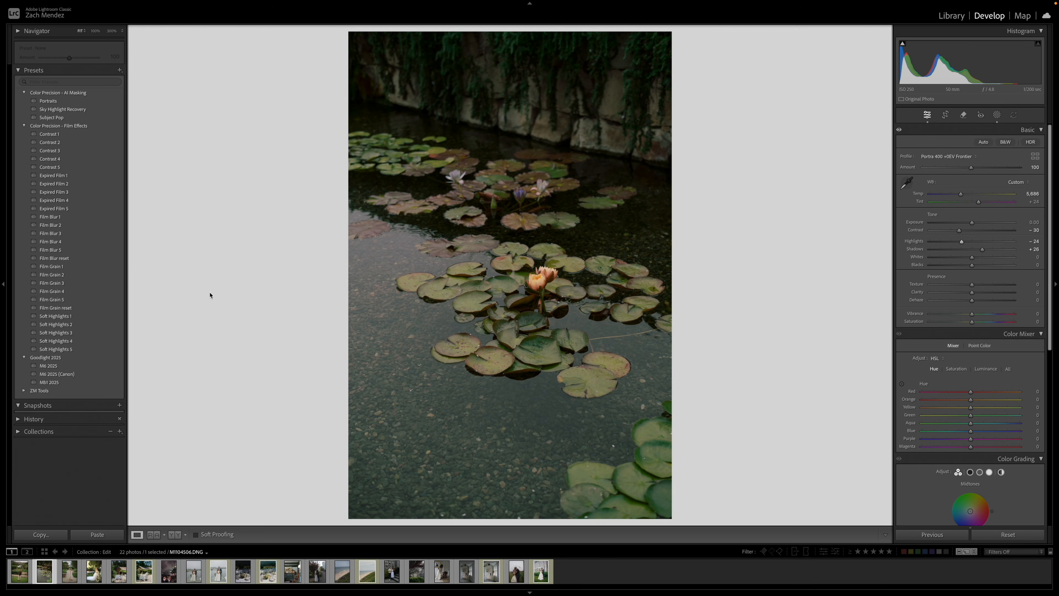
Apply Film Grain 2, set tint +30, exposure +0.05, contrast −38 and highlights −53, and compare the lily pond before and after.
click(77, 278)
drag(978, 203, 955, 231)
drag(971, 223, 950, 241)
key(backslash)
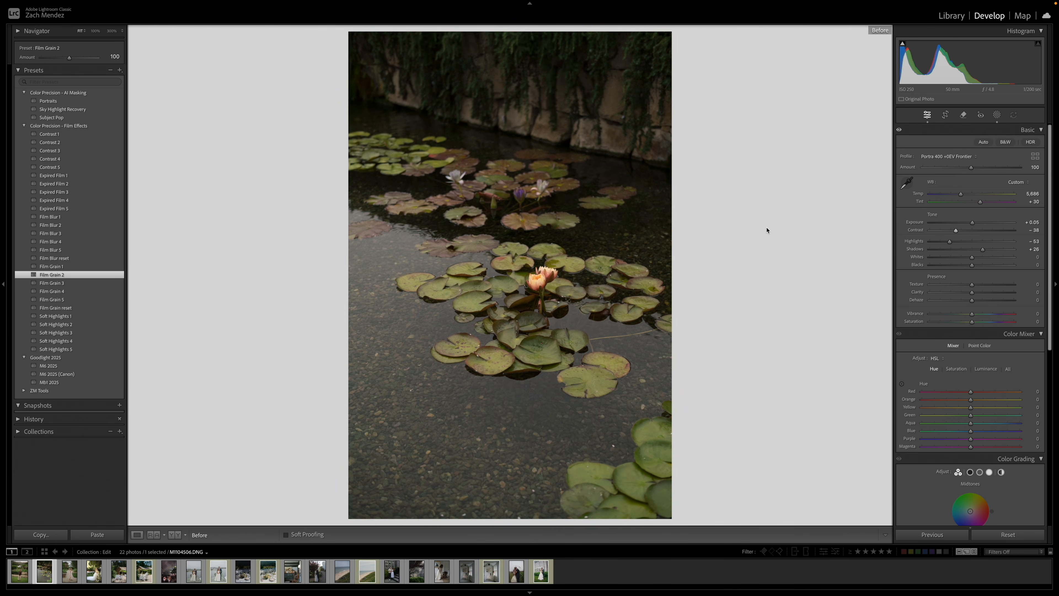
key(backslash)
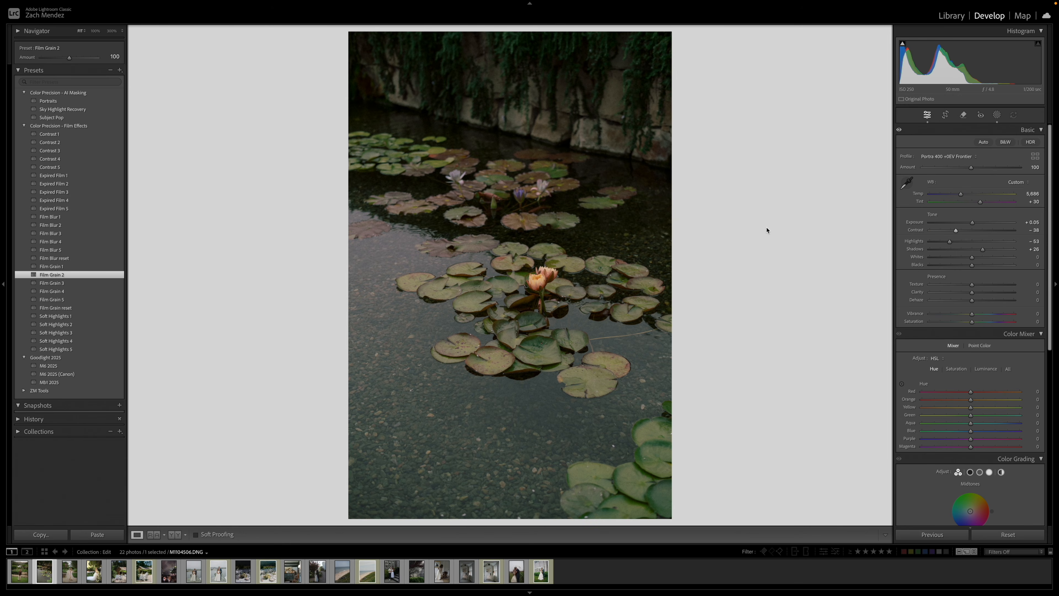
Raise the exposure of the next photo, the woman on the garden path, to +1.20 and inspect her face and the background up close.
key(Right)
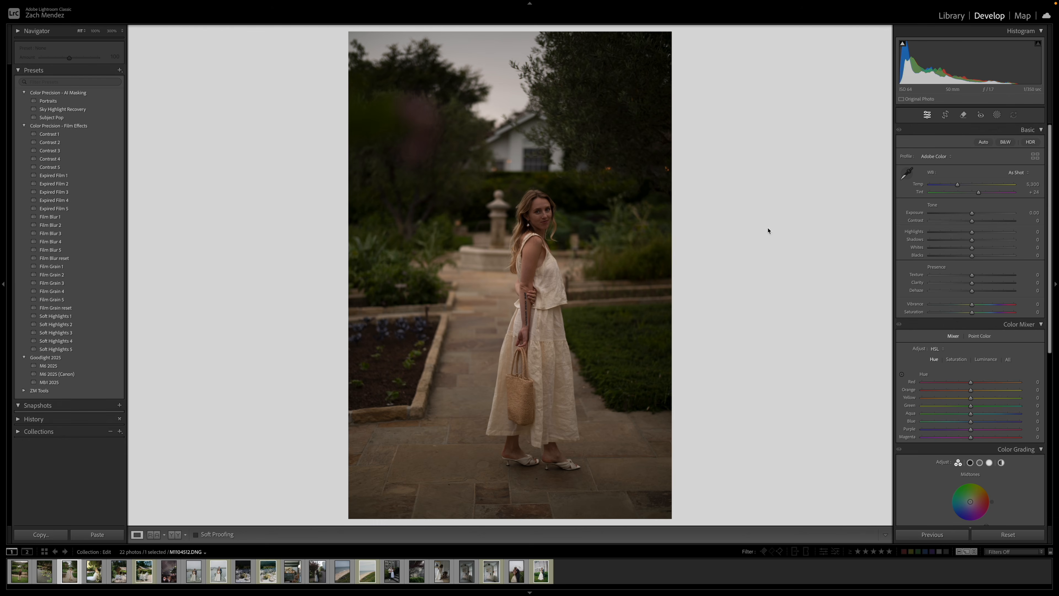
drag(971, 214, 982, 215)
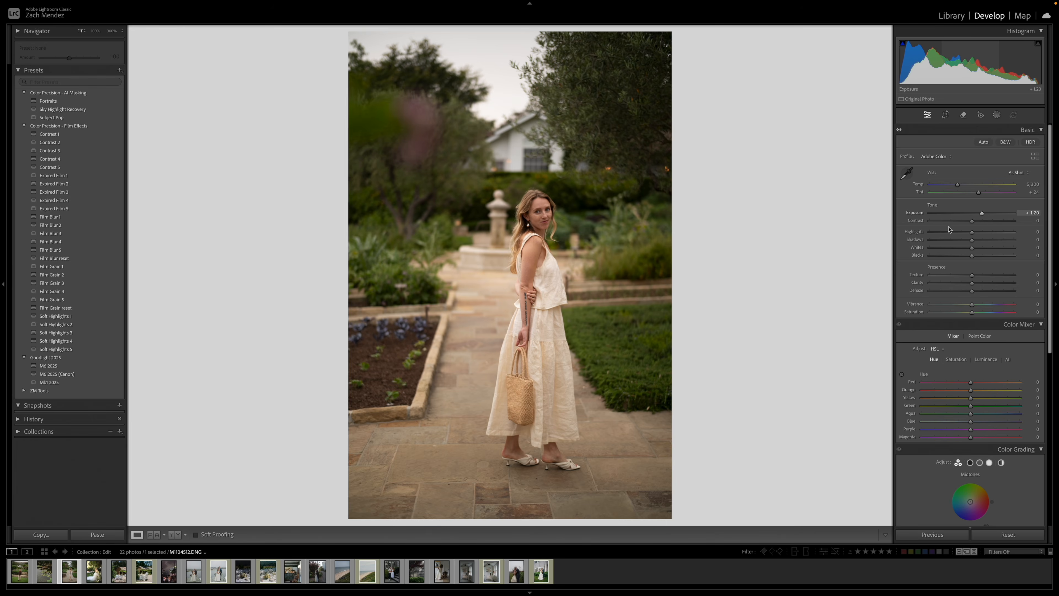
click(547, 217)
click(553, 205)
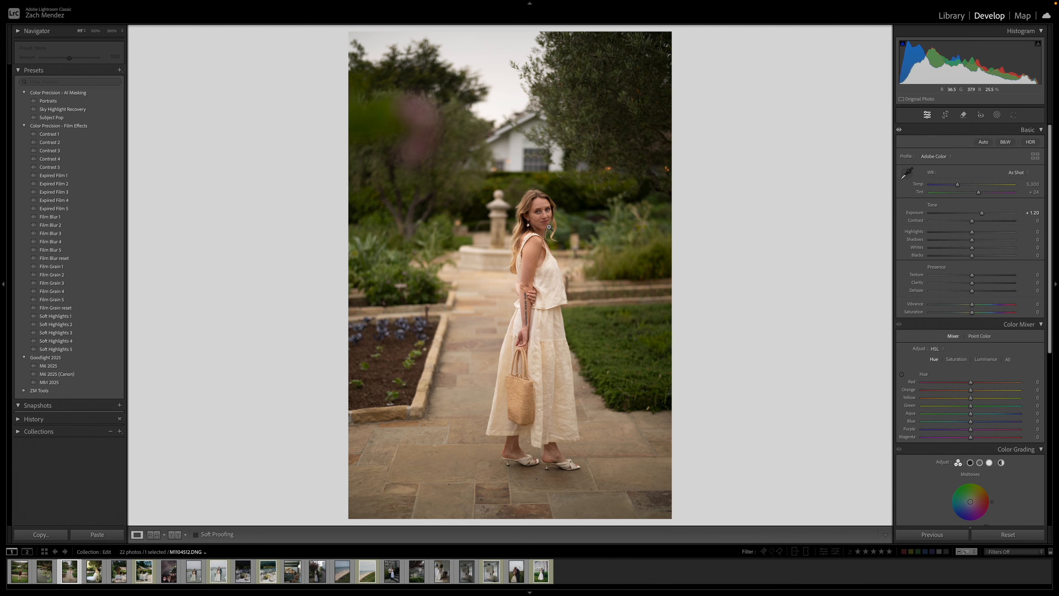
click(585, 156)
drag(551, 135, 556, 215)
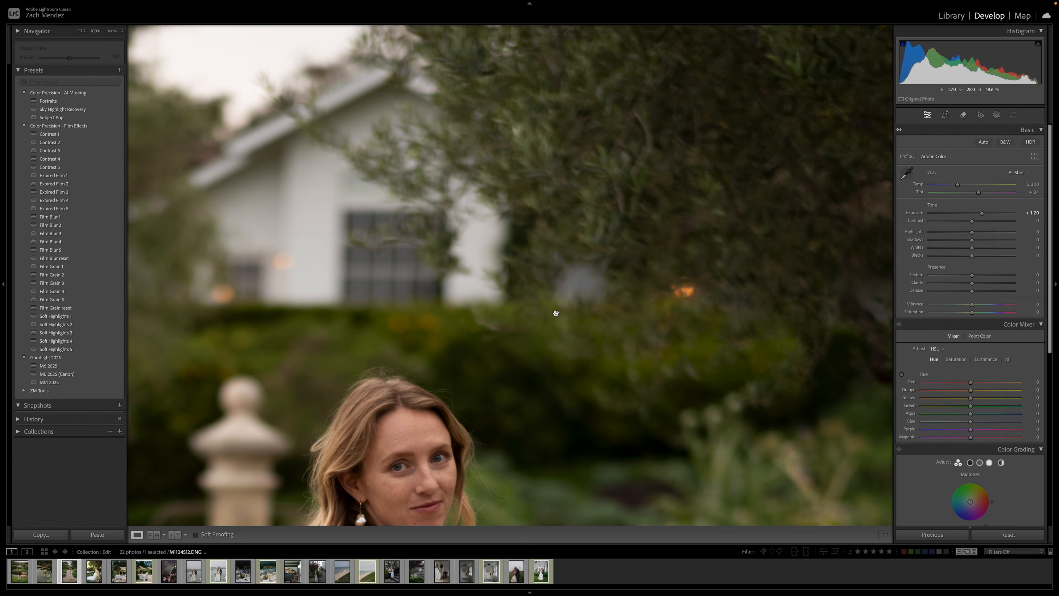
click(537, 304)
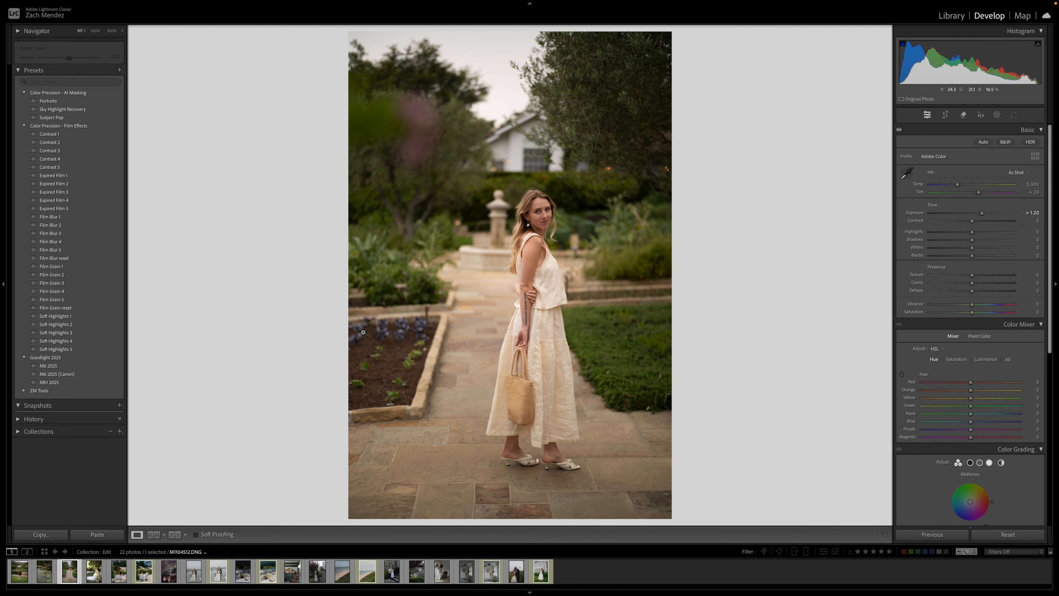
Straighten the photo of the woman by rotating its crop slightly.
key(r)
drag(498, 523, 536, 525)
key(r)
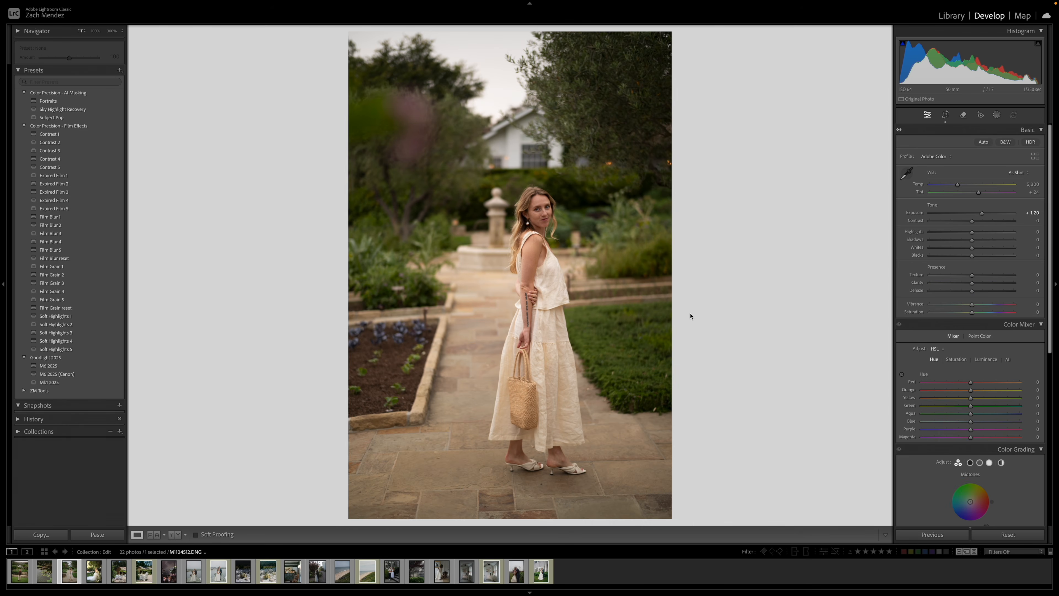
Apply the Gold +0EV Noritsu profile from the Color Precision Kodak - Leica group to the woman's photo at an amount of 75.
click(1035, 156)
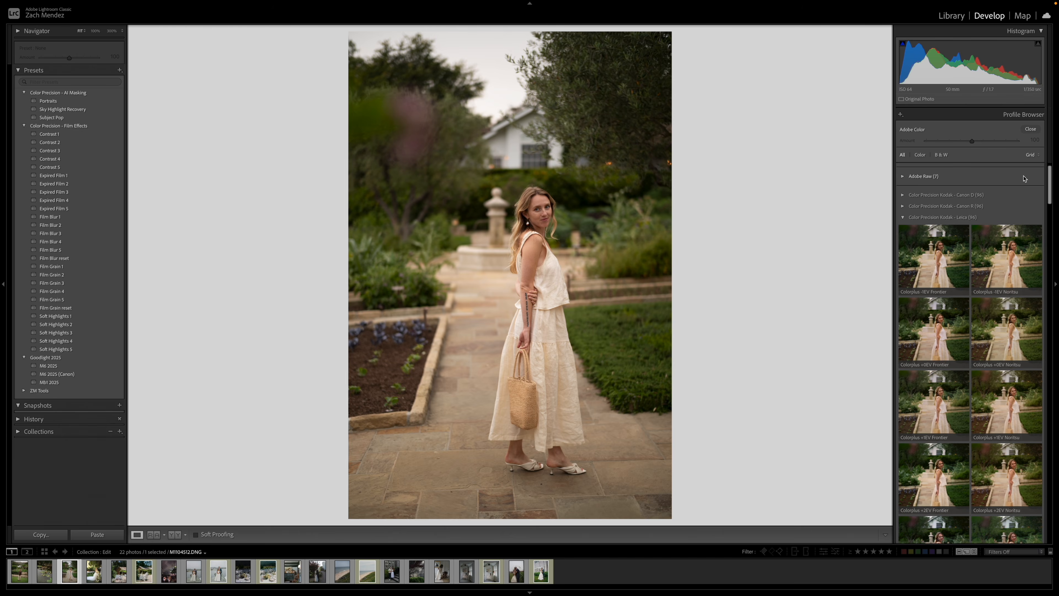
scroll(1013, 187, down, 15)
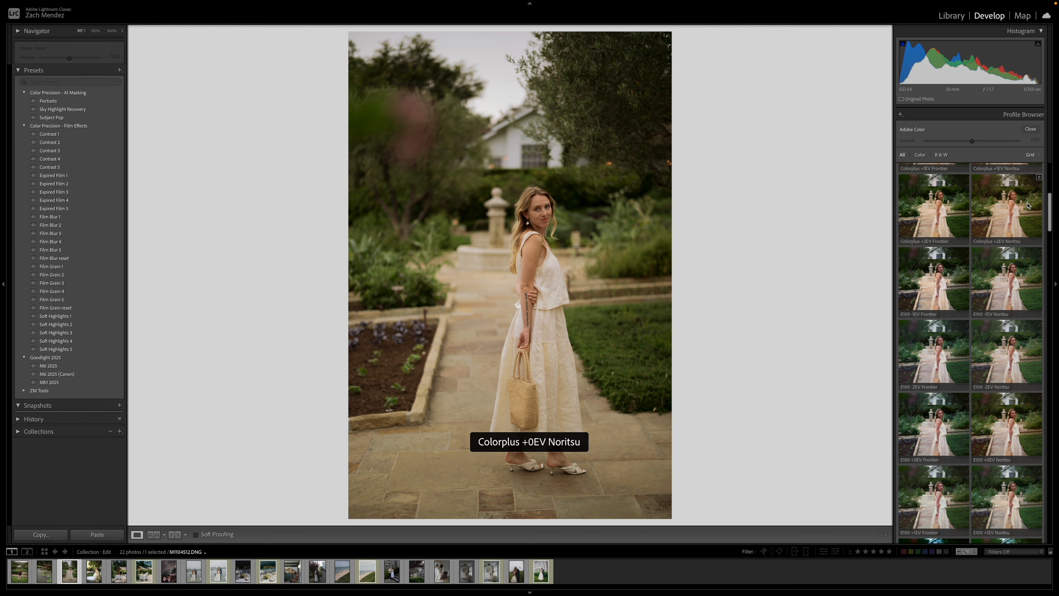
scroll(974, 216, down, 10)
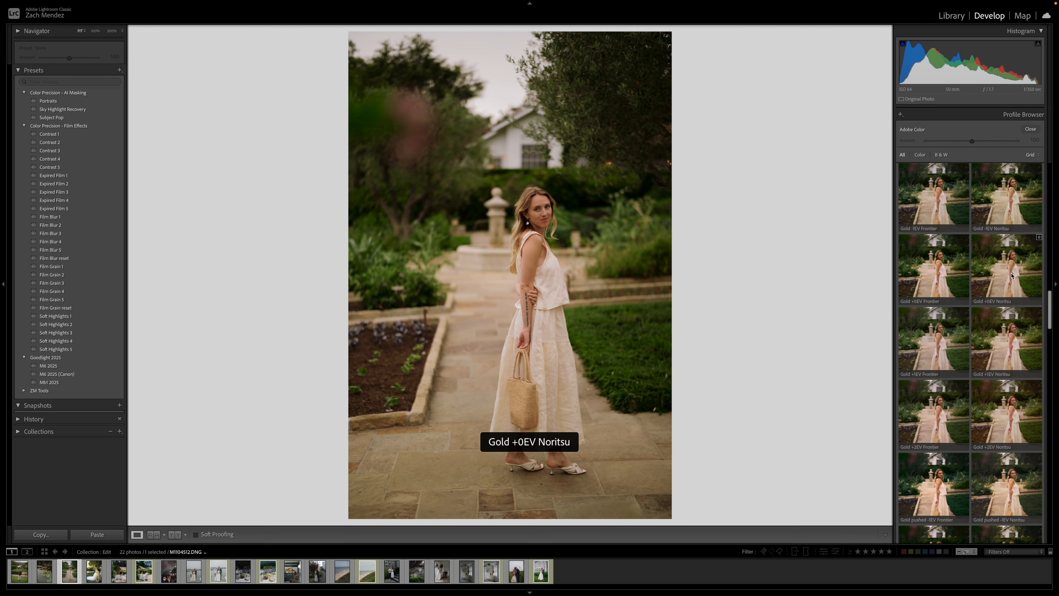
click(1011, 276)
click(1031, 129)
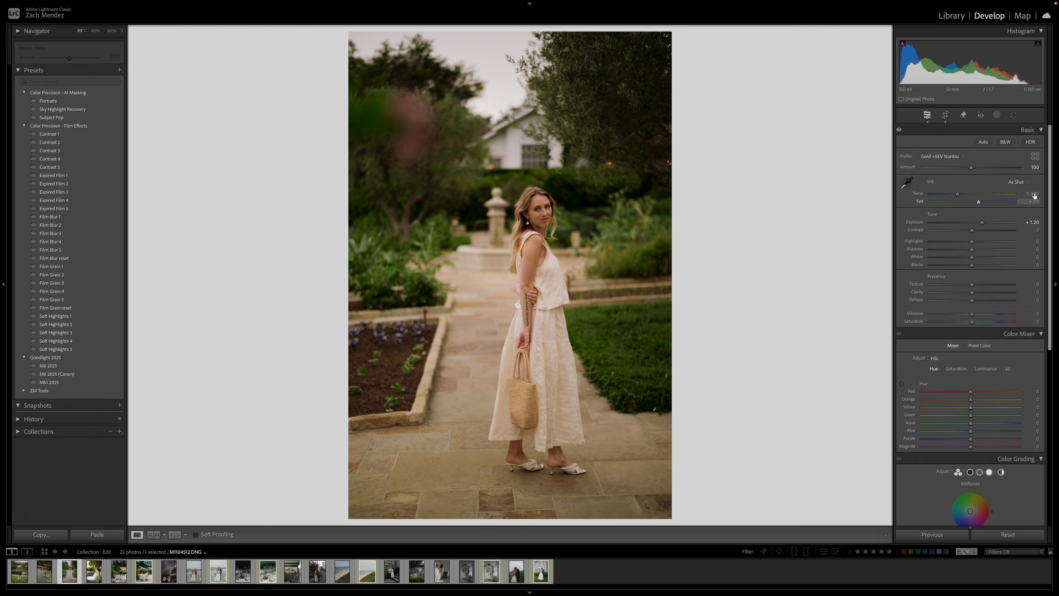
click(1034, 167)
text(75)
key(Return)
Cool the temperature to 4,815 and set contrast to −25, highlights to −9, shadows to +21 and exposure to +0.90.
drag(957, 195, 953, 195)
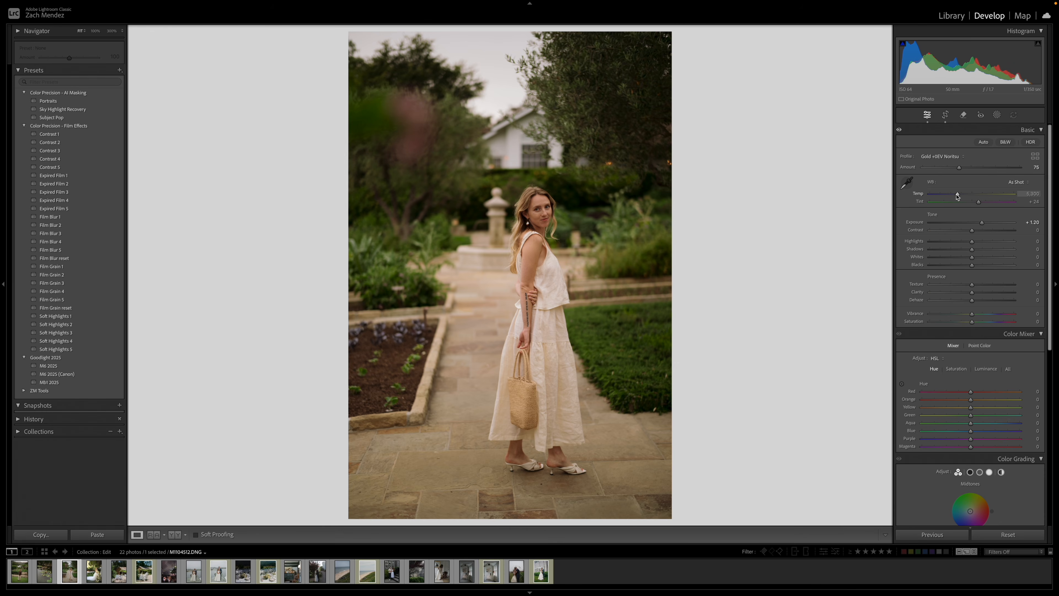
mouse_move(972, 230)
mouse_down()
mouse_move(962, 230)
mouse_move(968, 242)
mouse_up()
drag(972, 250, 980, 223)
Crop the photo of the woman on the garden path tighter, trimming mostly its left side and bottom, and fine-tune the framing.
key(r)
drag(651, 511, 619, 515)
key(r)
key(r)
drag(540, 408, 538, 410)
key(r)
key(r)
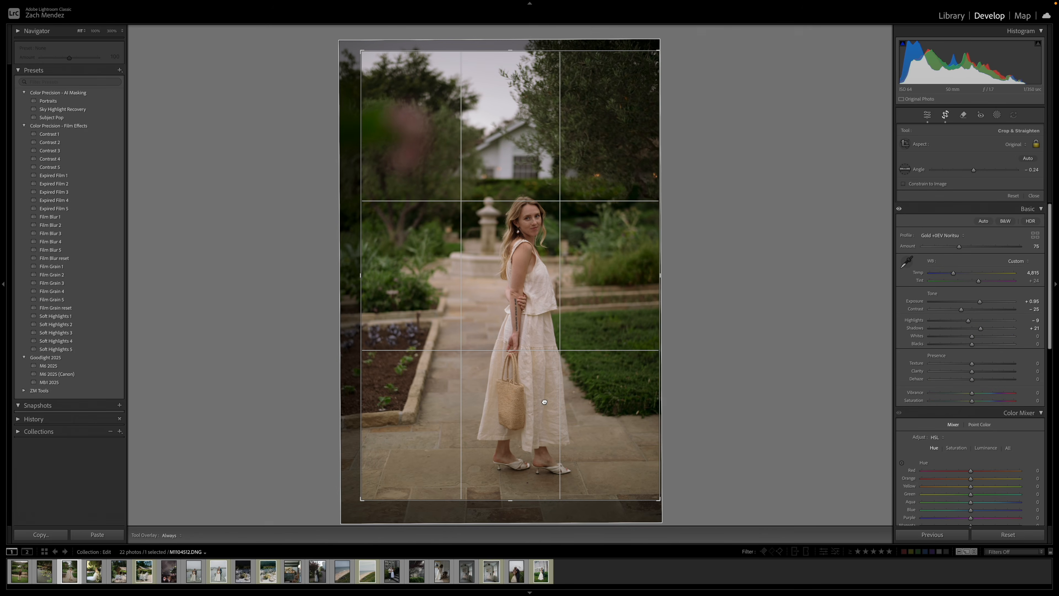
key(r)
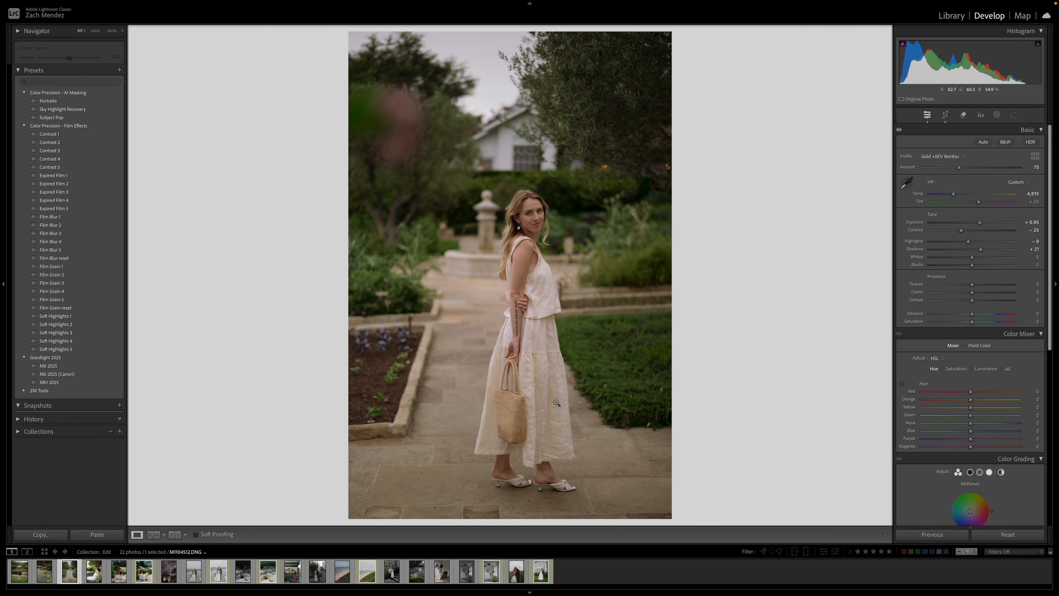
Compare the edited photo of the woman with its unedited version.
key(backslash)
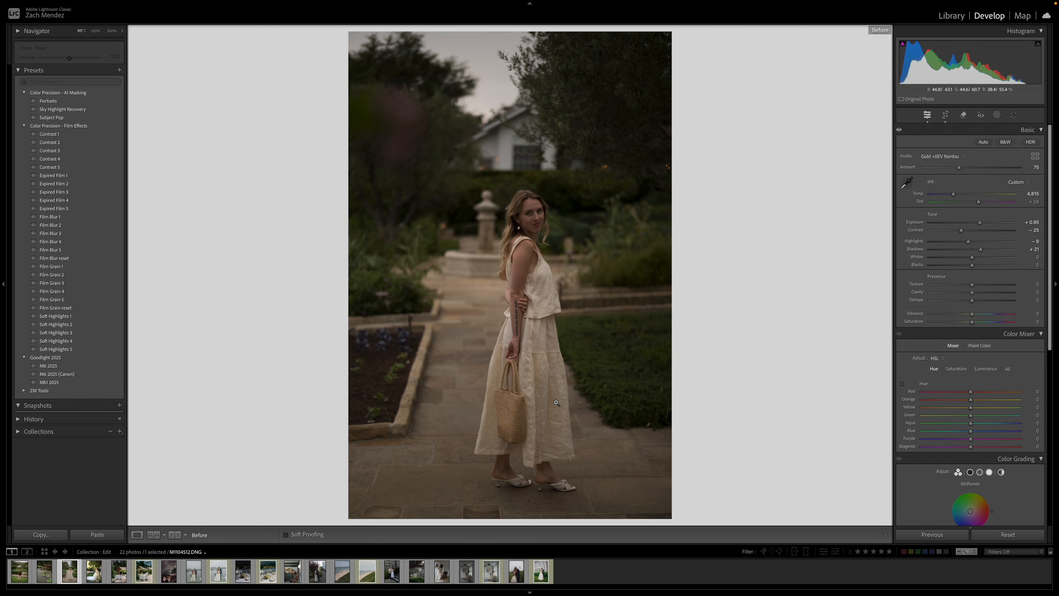
key(backslash)
key(backslash)
key(backslash)
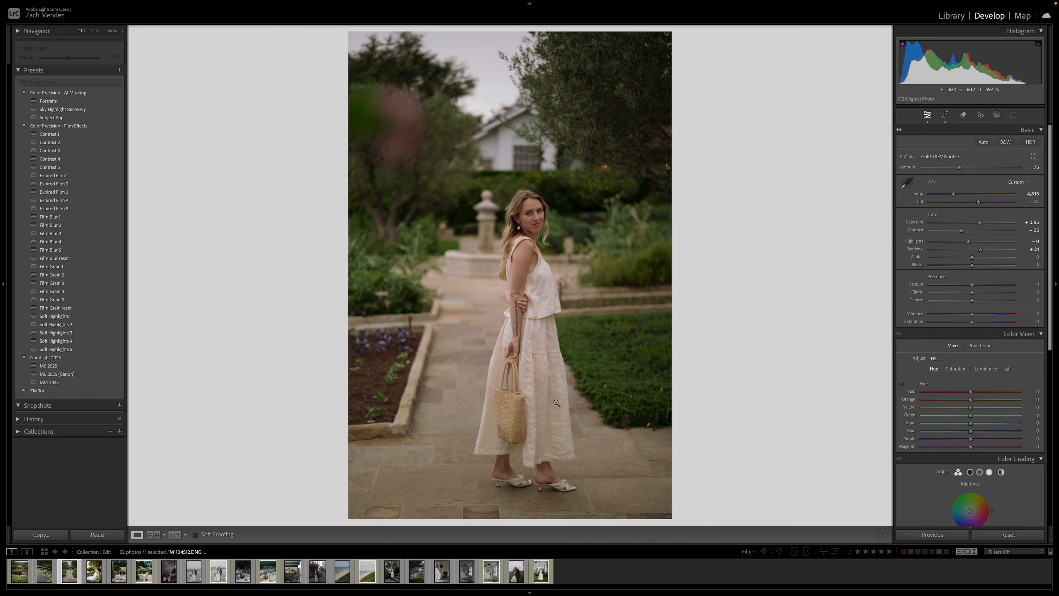
Try the Film Grain 1 preset on the woman's photo up close, and clear the effects with the Film Grain reset and Film Blur reset presets.
click(544, 226)
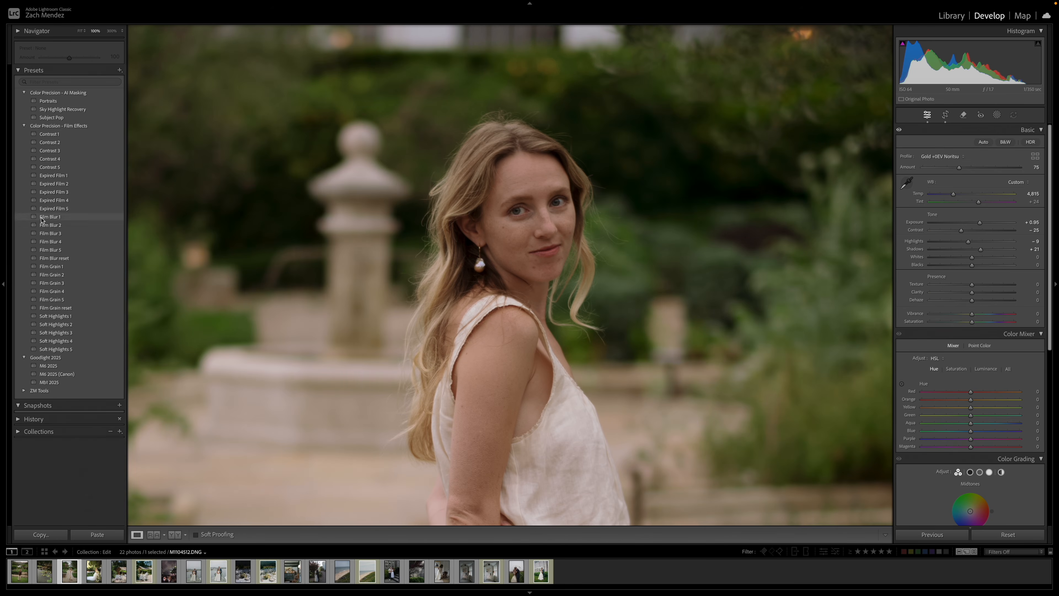
click(52, 266)
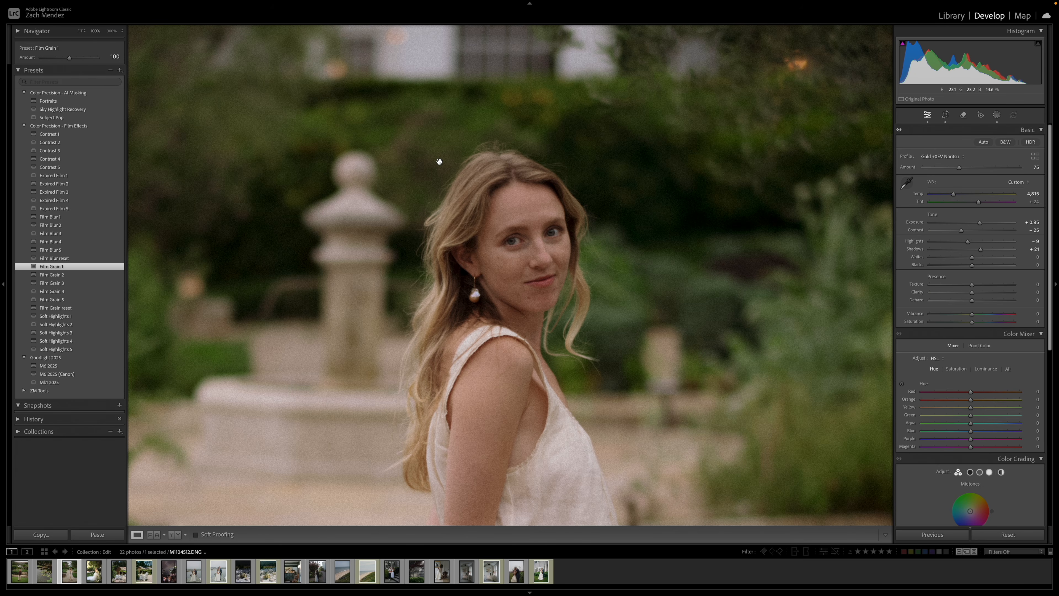
click(506, 239)
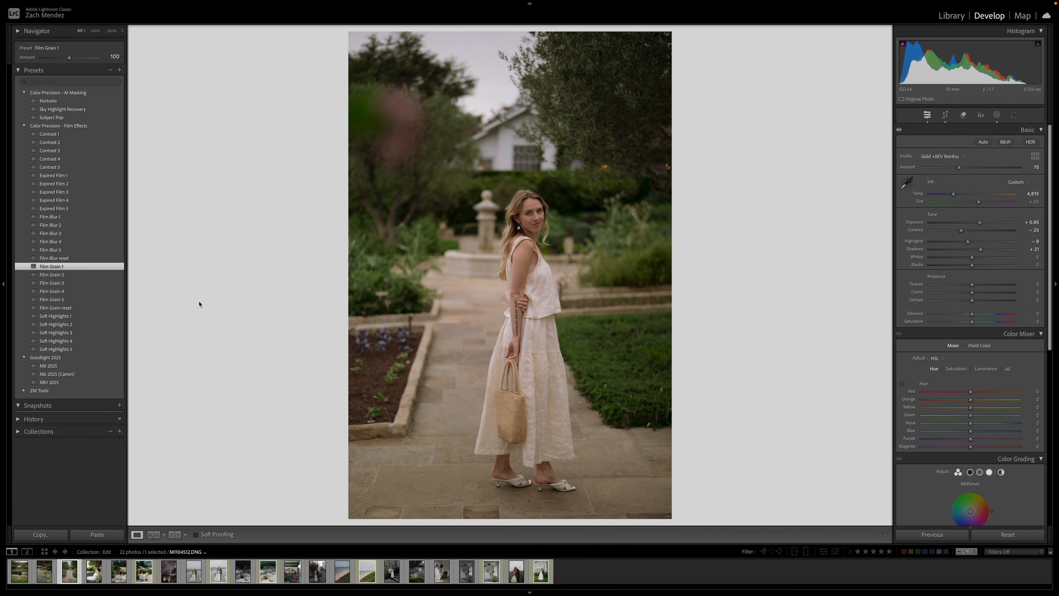
click(75, 310)
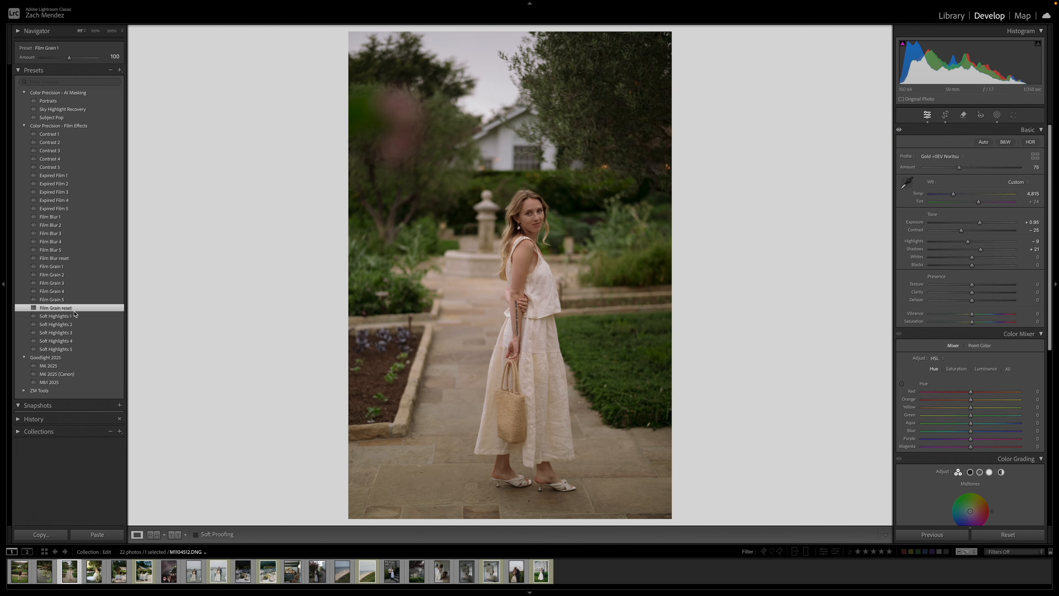
click(58, 257)
click(532, 209)
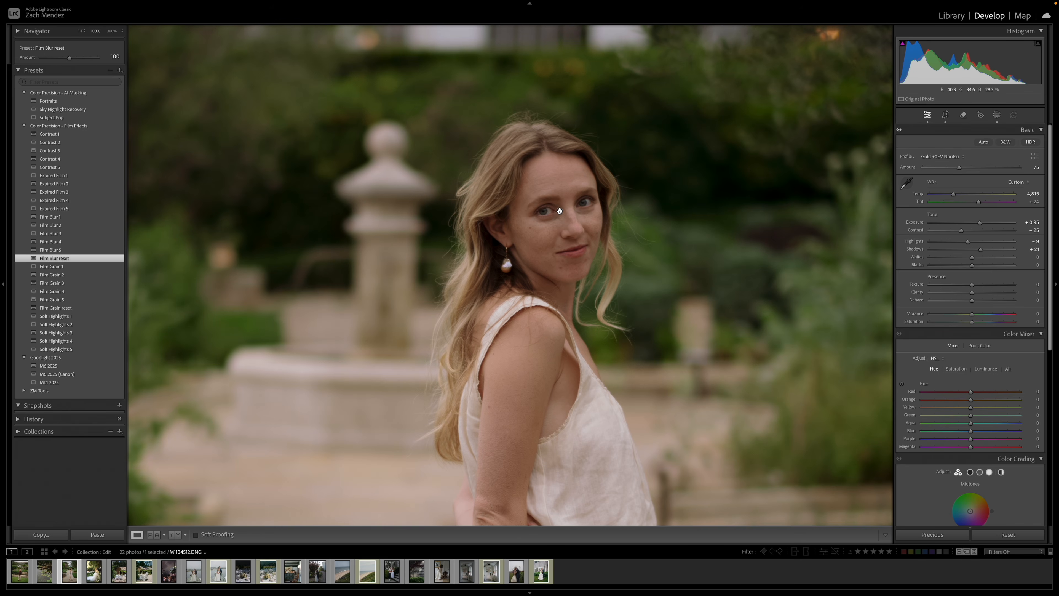
click(576, 213)
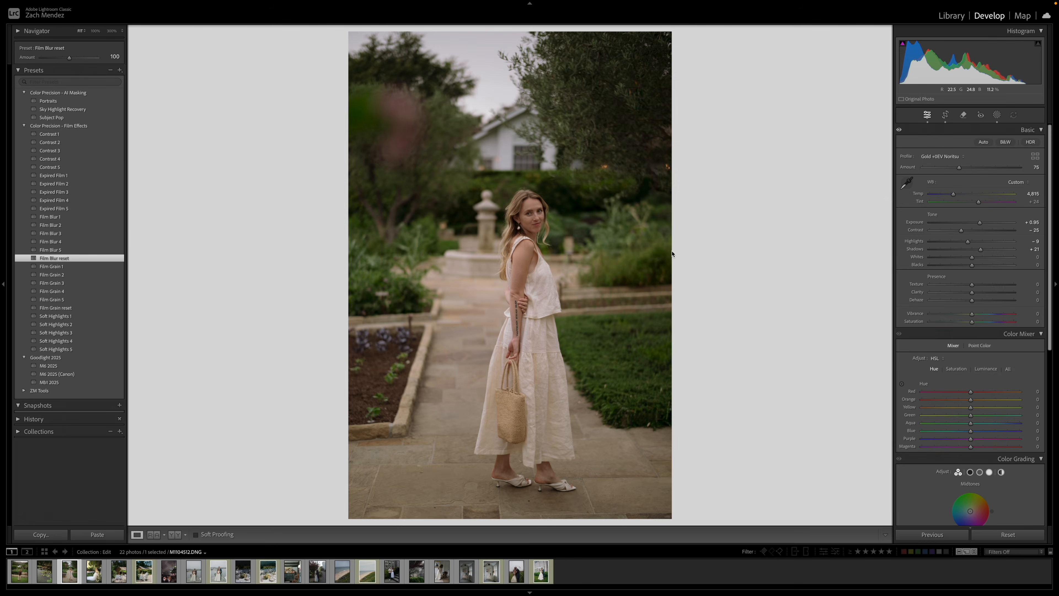
Check the woman's photo once more against its original state.
key(backslash)
key(backslash)
key(backslash)
Apply the Portra 400 +0EV Noritsu profile from the Color Precision Kodak - Leica group to the next photo, the bride, and compare it with the original.
key(Right)
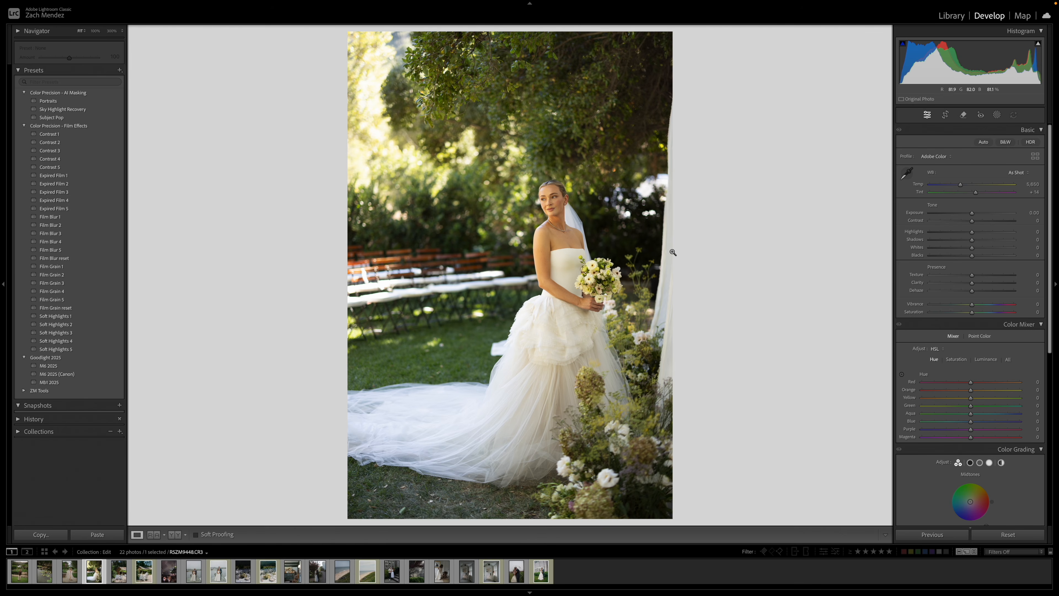
click(1035, 156)
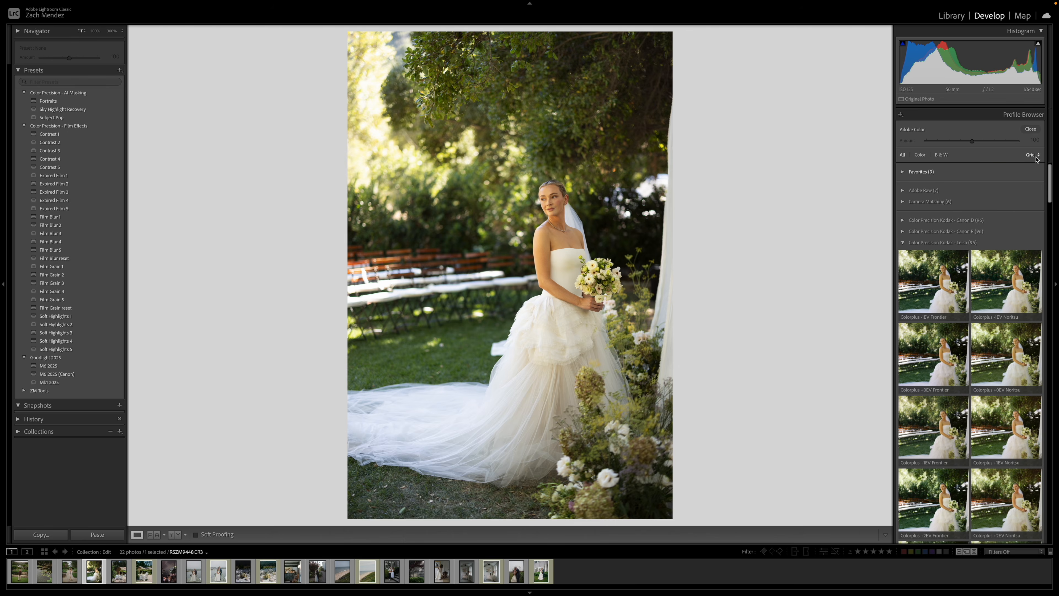
scroll(1008, 312, down, 5)
scroll(1001, 334, down, 5)
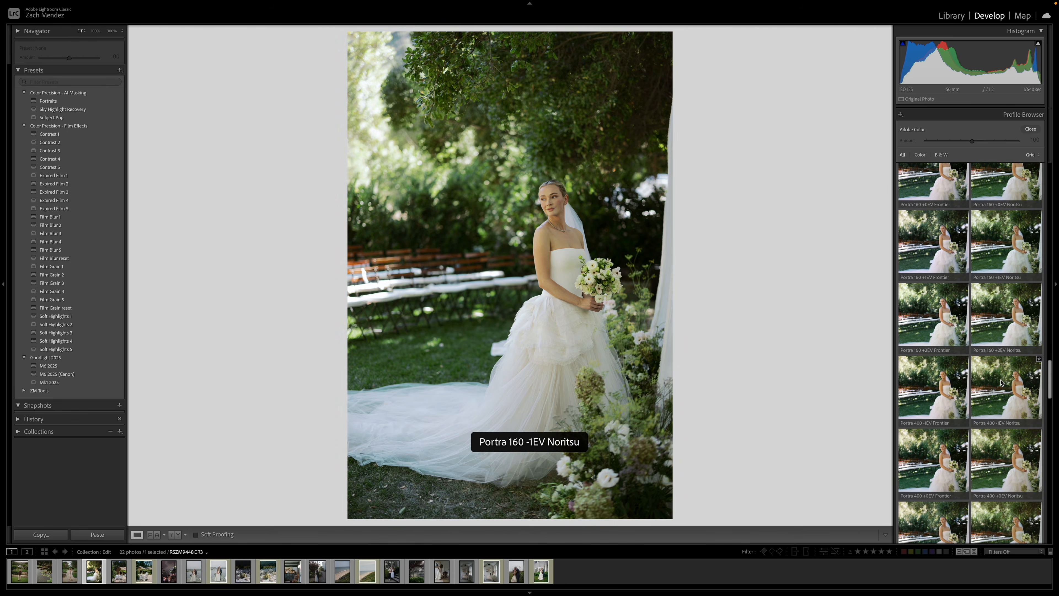
click(990, 365)
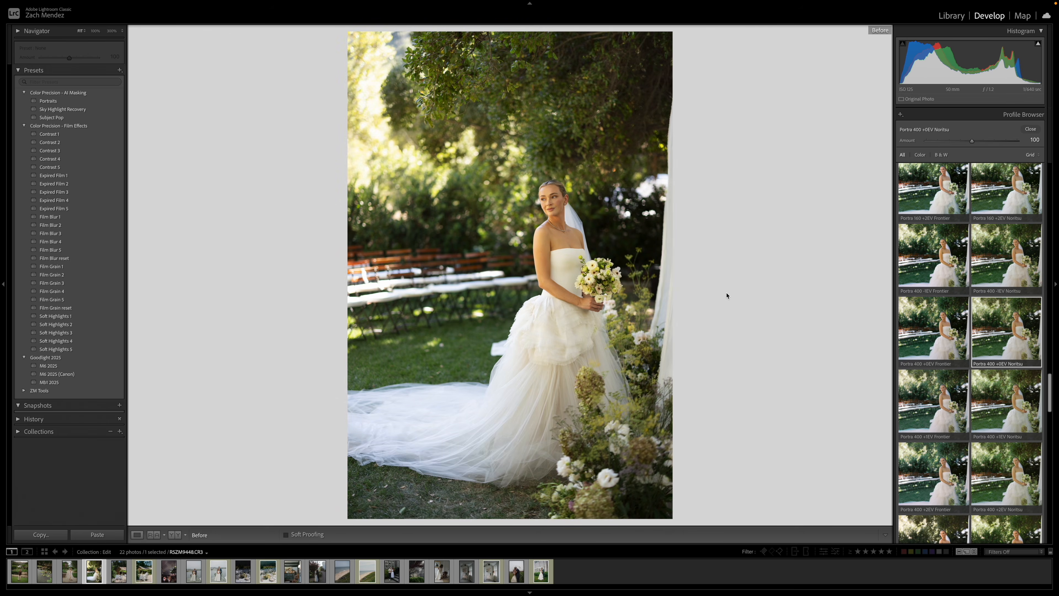
key(backslash)
key(backslash)
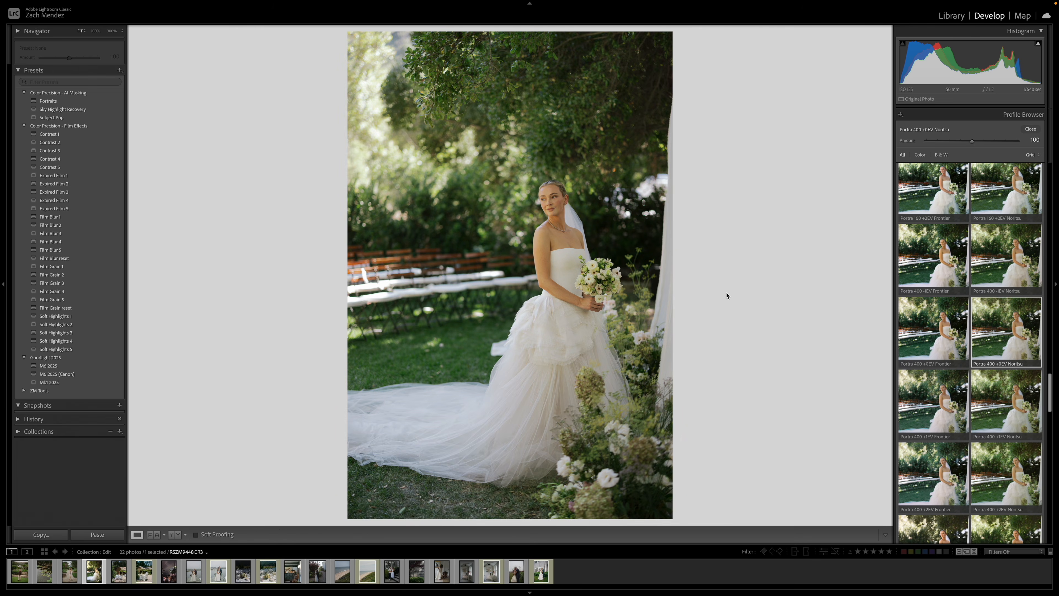
click(1030, 129)
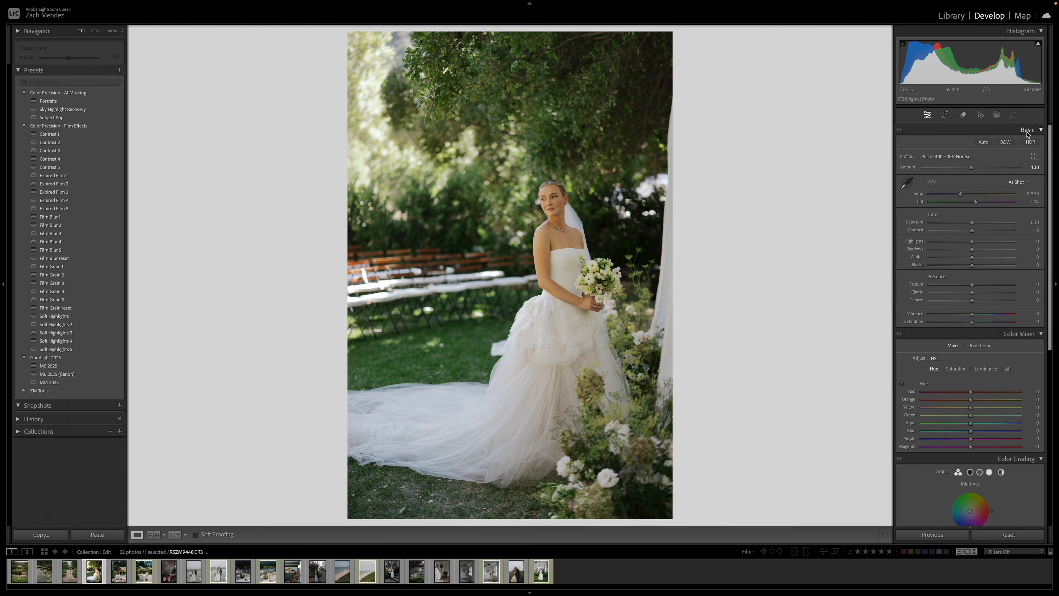
Collapse the Color Mixer, Color Grading and Transform adjustment sections.
click(1010, 334)
click(1013, 346)
click(1016, 384)
Set the bride photo's highlights to −43, shadows to +26, contrast to −24 and exposure to −0.35.
mouse_move(972, 249)
mouse_down()
mouse_move(984, 251)
mouse_move(953, 241)
mouse_up()
click(969, 222)
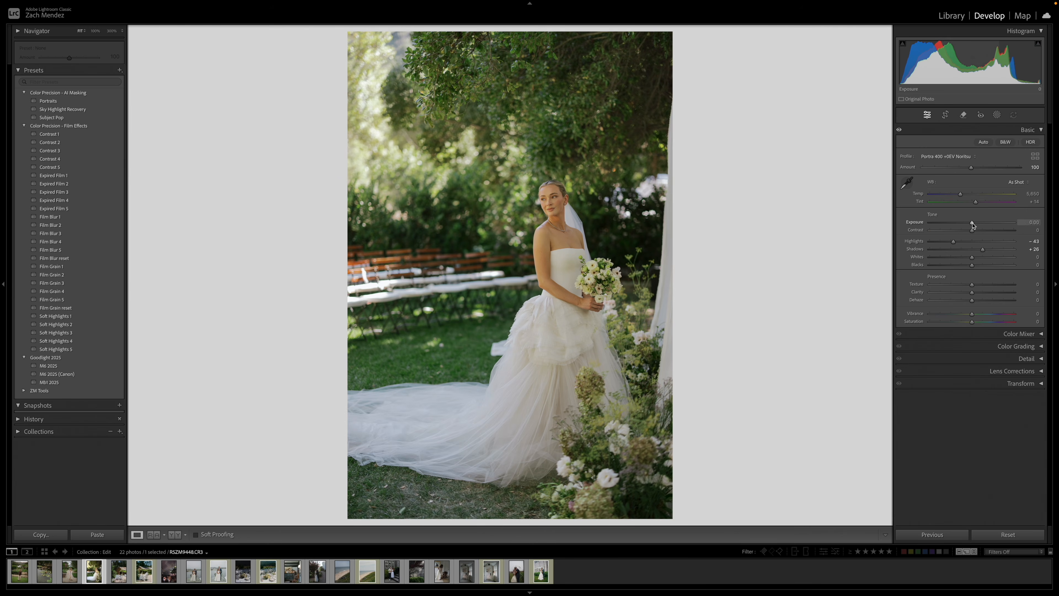
click(961, 230)
click(967, 224)
click(968, 225)
Set the profile amount to 75, tint to +20, exposure to −0.30 and blacks to −8.
click(1028, 167)
text(75)
key(Return)
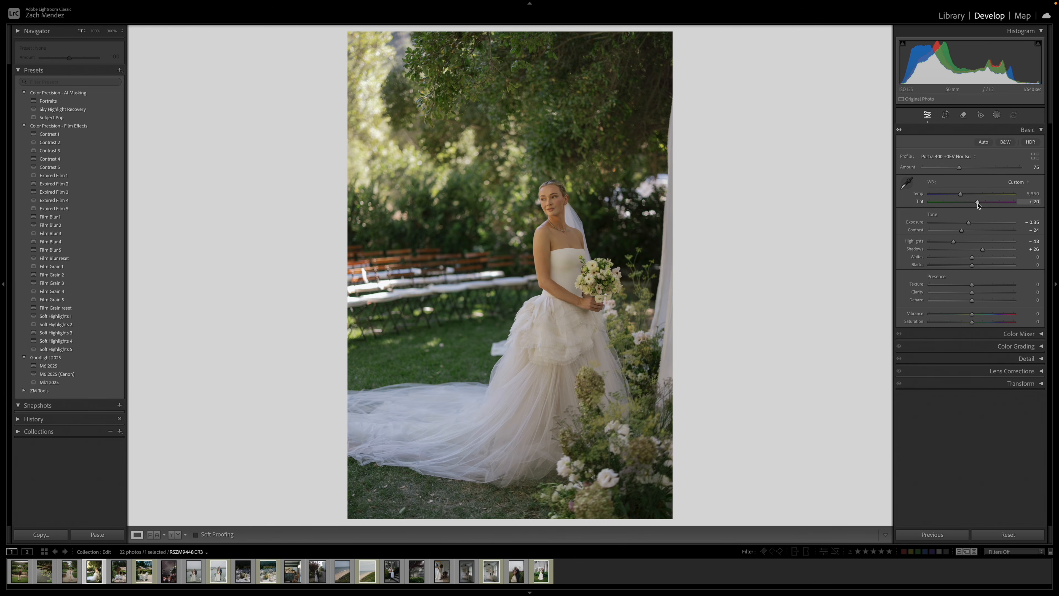
drag(968, 223, 969, 223)
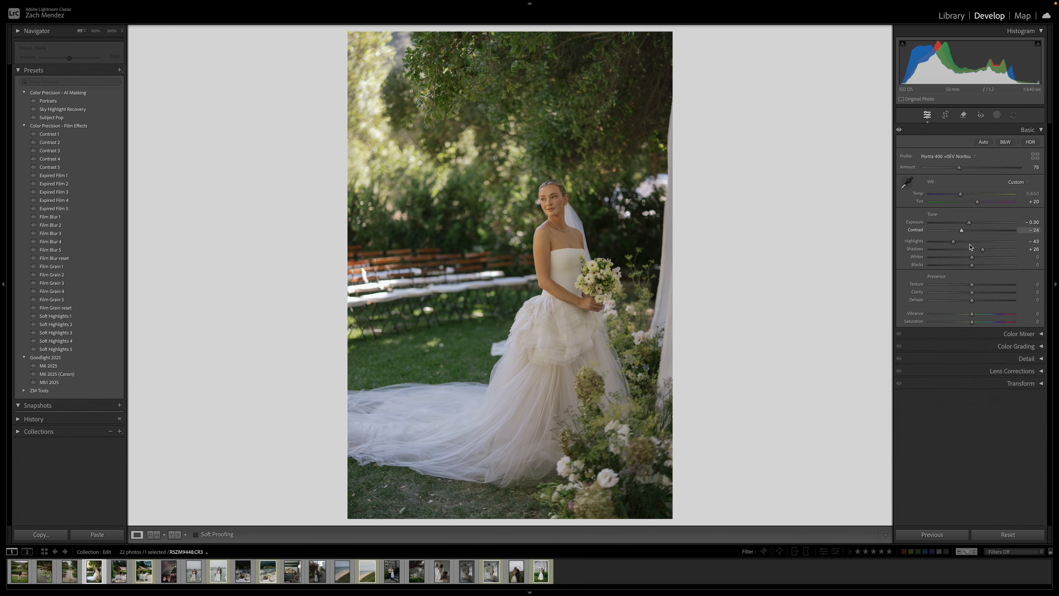
drag(972, 265, 968, 265)
Crop the bride photo to a 4 x 3 aspect ratio, trimming more from above her than from below.
key(r)
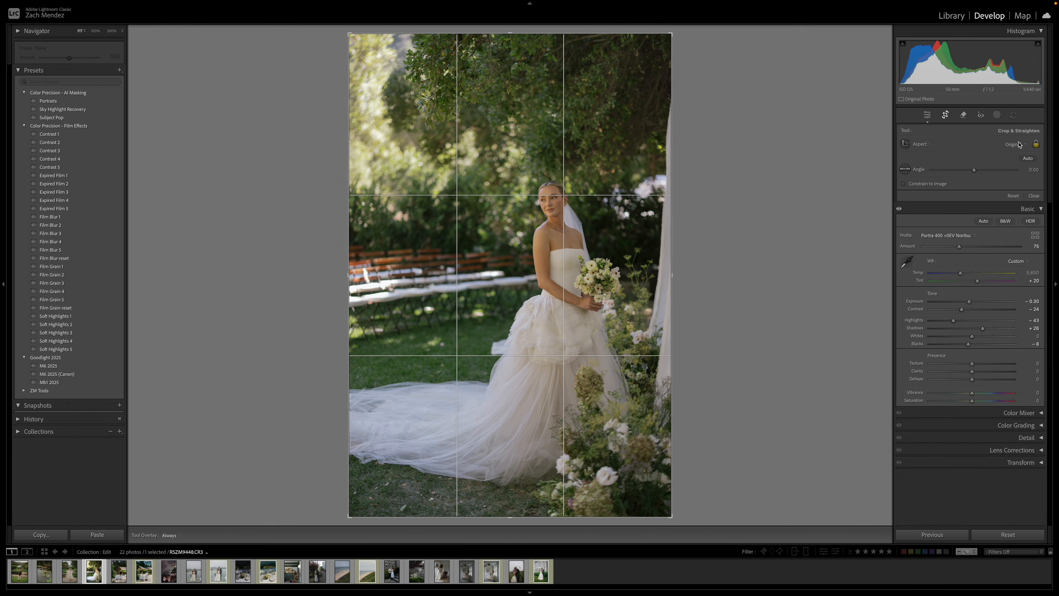
click(1020, 144)
click(1007, 213)
drag(507, 236, 507, 222)
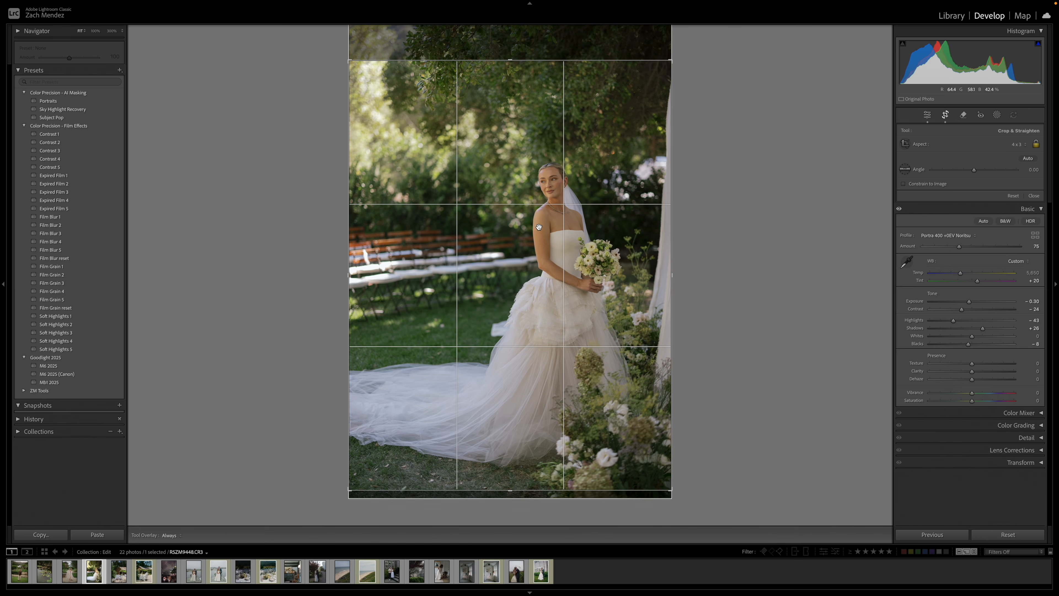
key(Return)
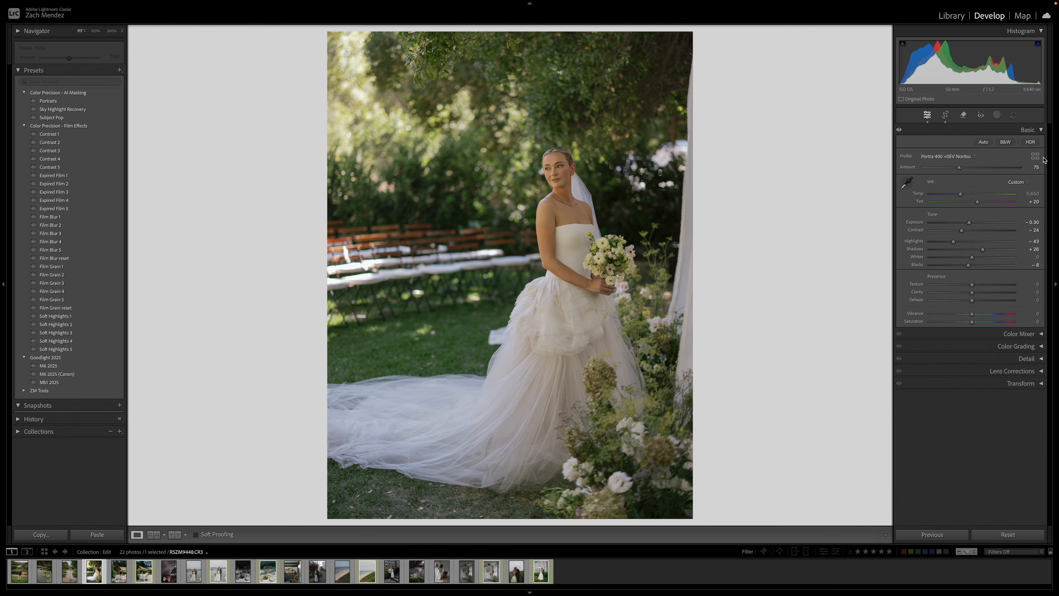
Collapse the Color Precision Kodak - Leica profile group and expand the Color Precision Kodak - Canon R group.
click(1035, 157)
click(1018, 342)
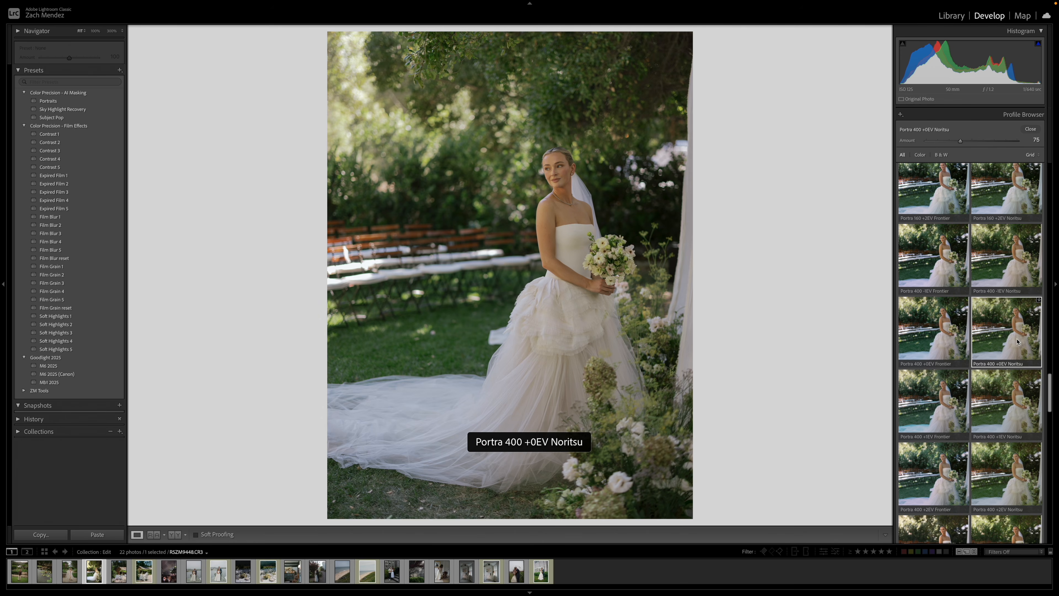
scroll(1000, 292, up, 10)
click(956, 246)
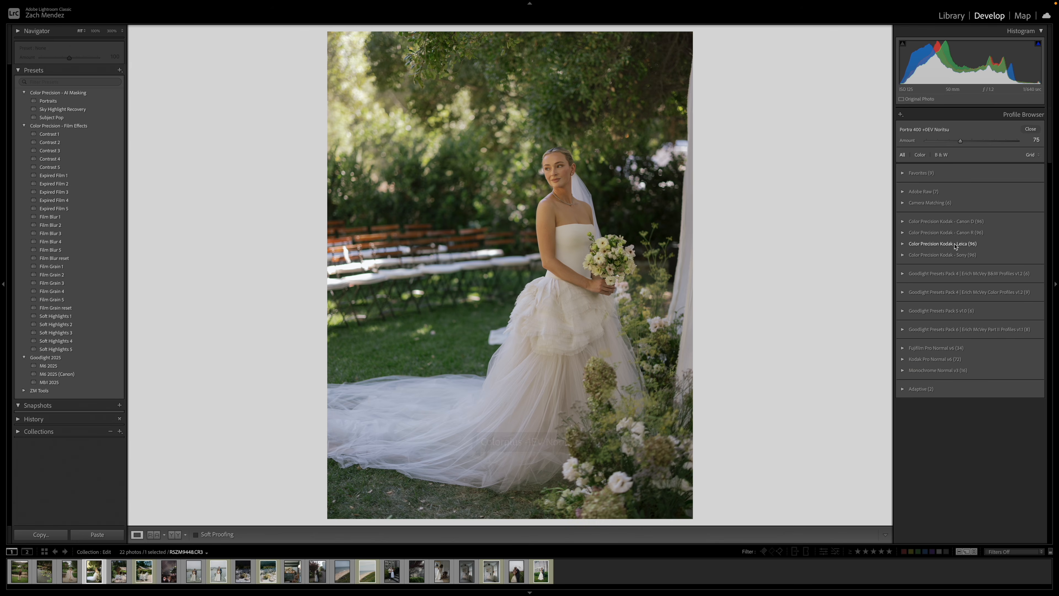
click(960, 234)
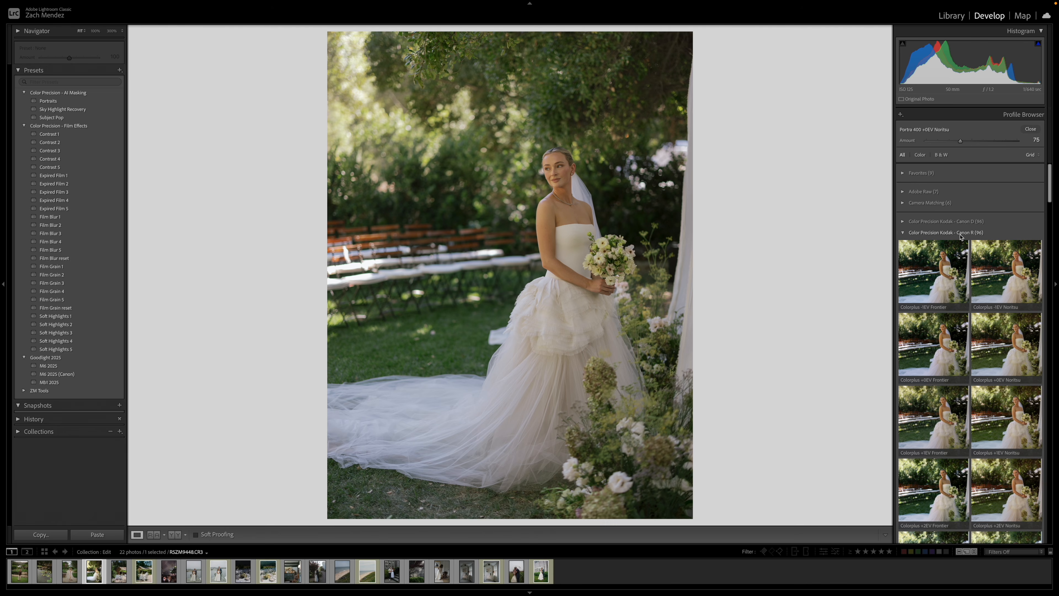
Apply the Portra 400 +0EV Noritsu profile from the Canon R group to the bride photo at an amount of 80.
scroll(1022, 251, down, 10)
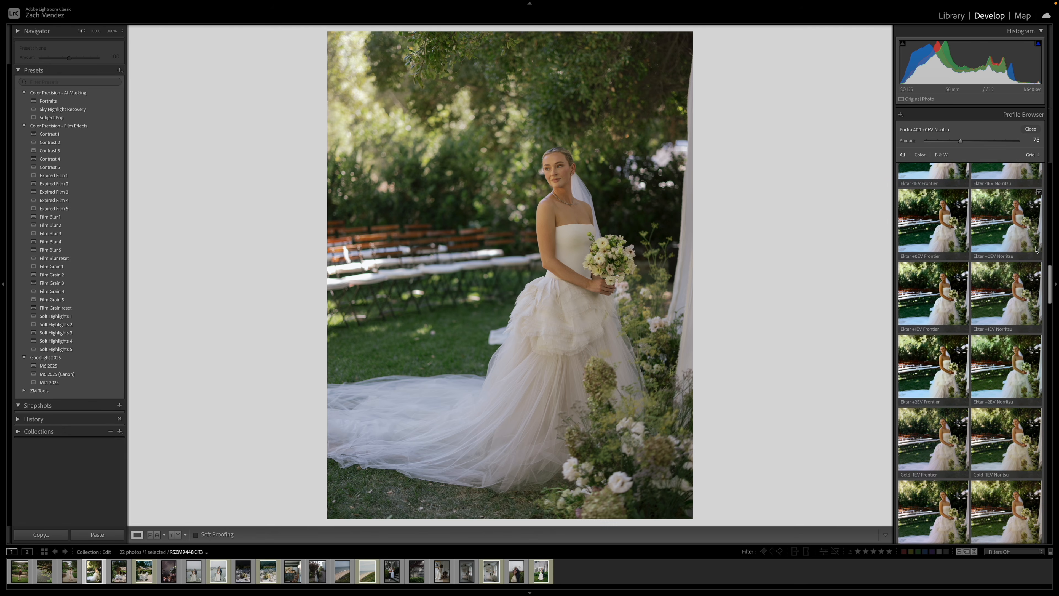
scroll(1033, 262, down, 3)
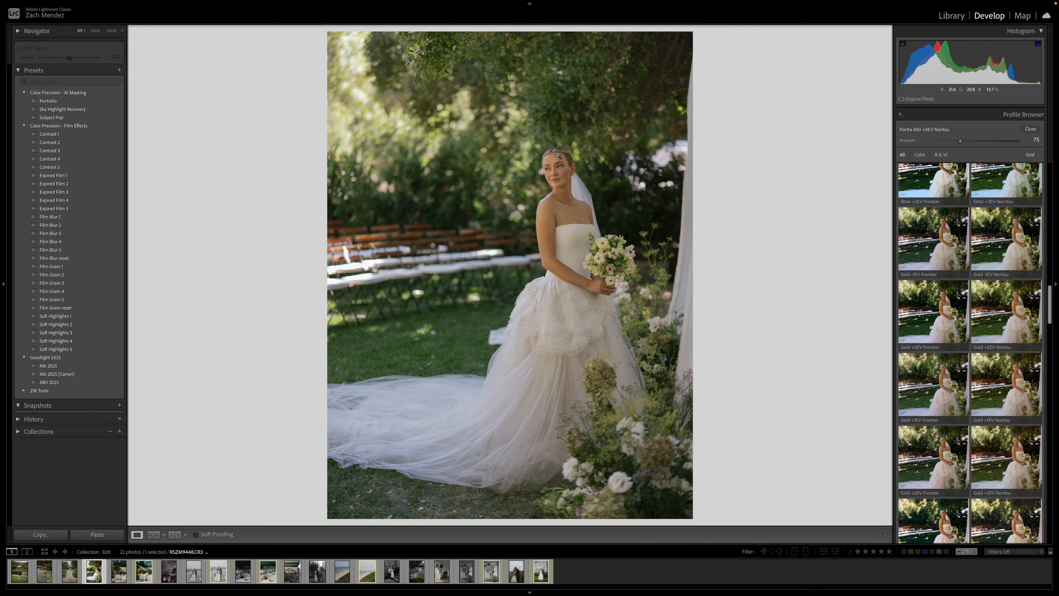
scroll(1011, 370, down, 5)
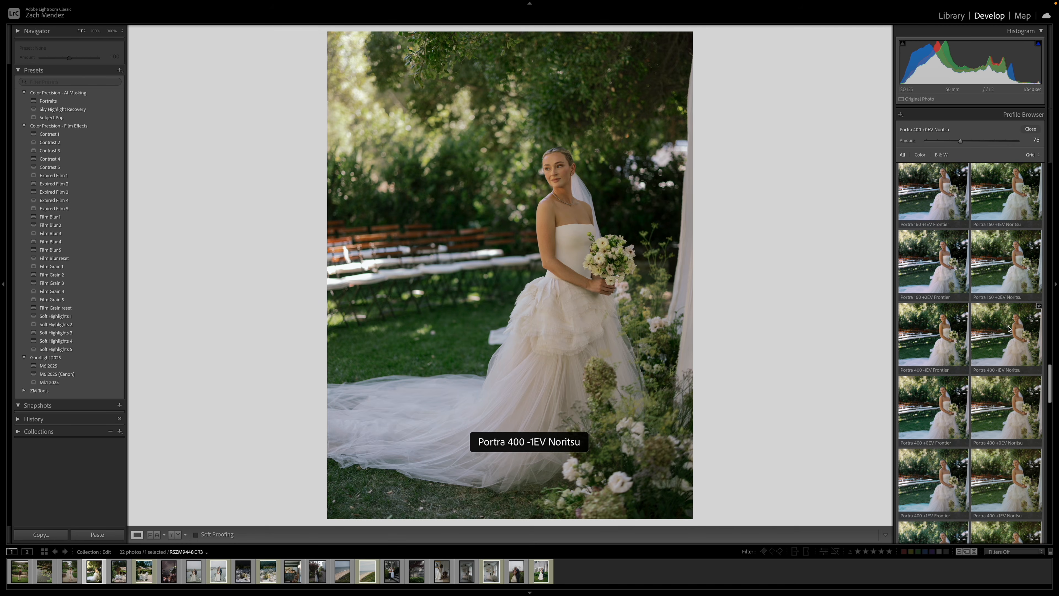
scroll(1010, 384, down, 2)
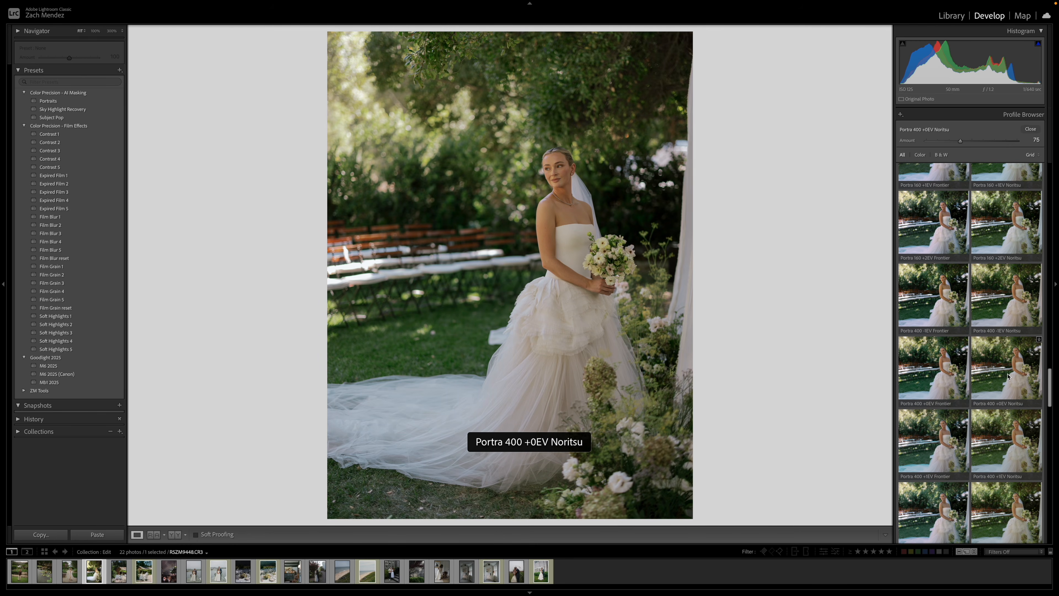
click(1007, 376)
click(1036, 140)
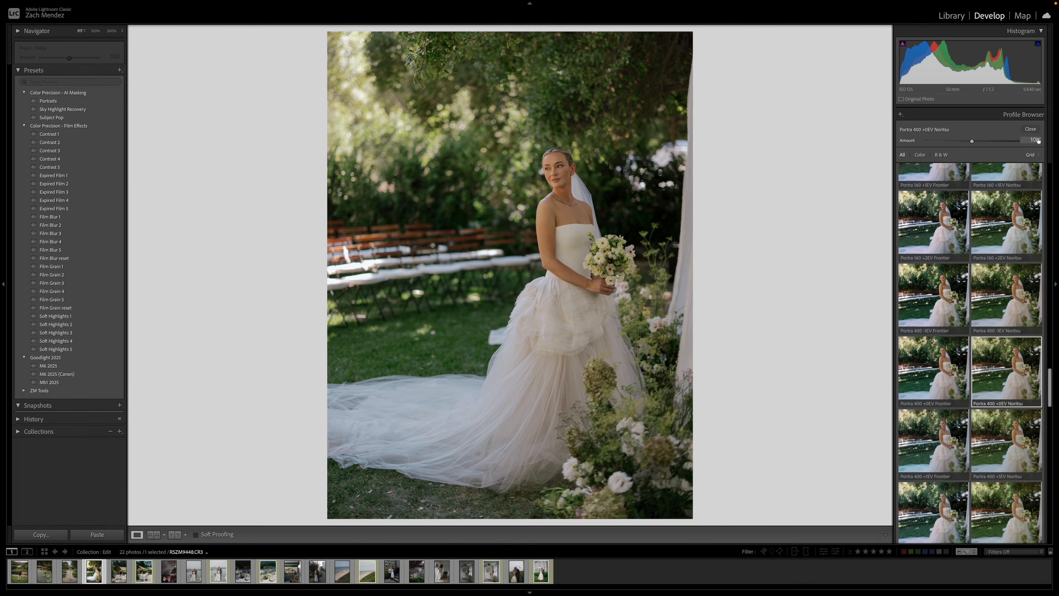
text(80)
key(Return)
click(1031, 128)
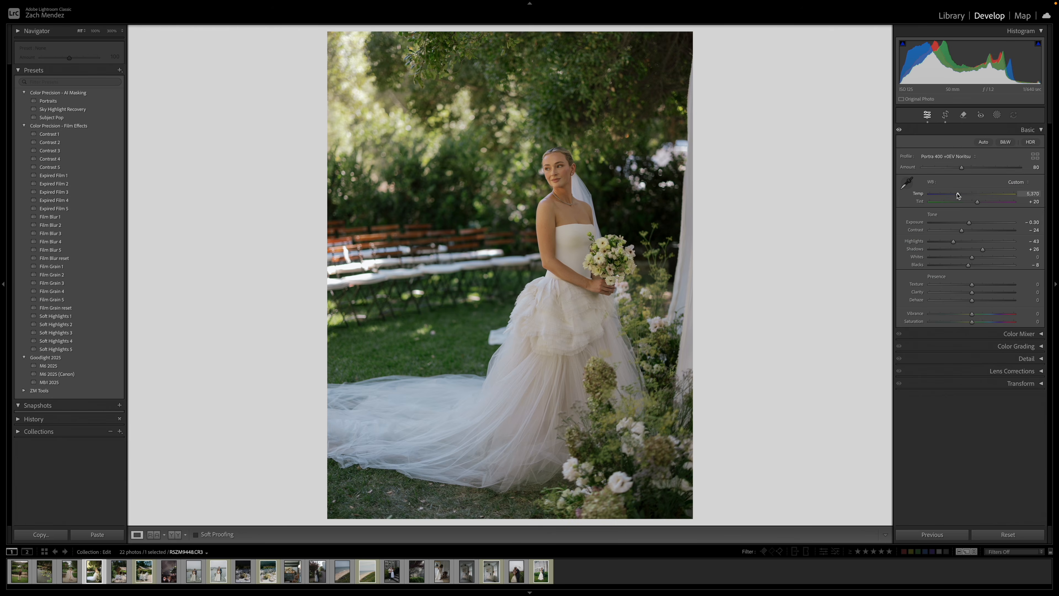
Set the bride photo's temperature to 5,365 and exposure to −0.45, and shift its crop slightly lower.
key(r)
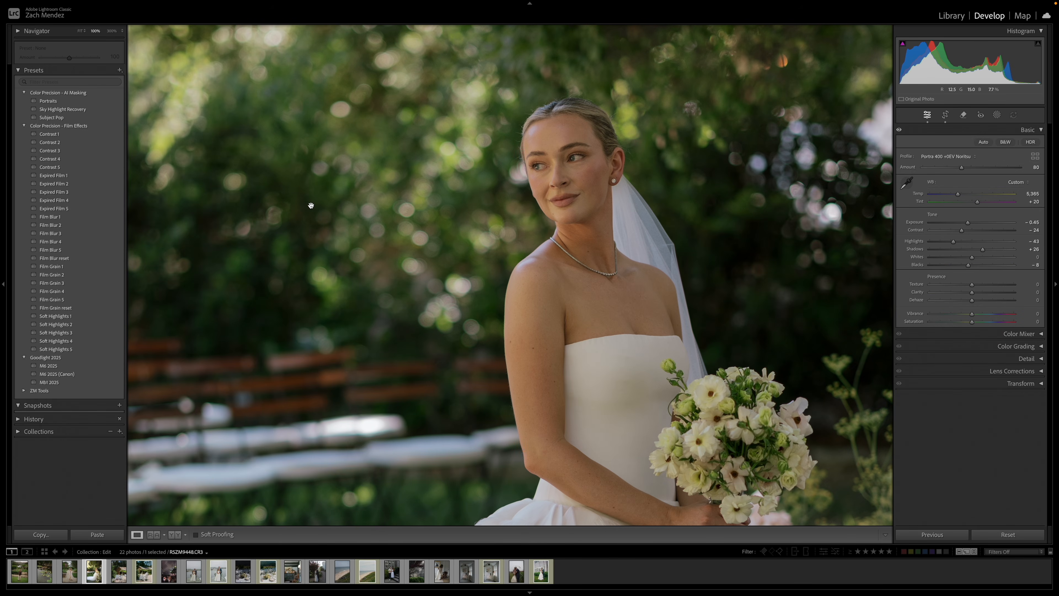
click(315, 205)
click(577, 167)
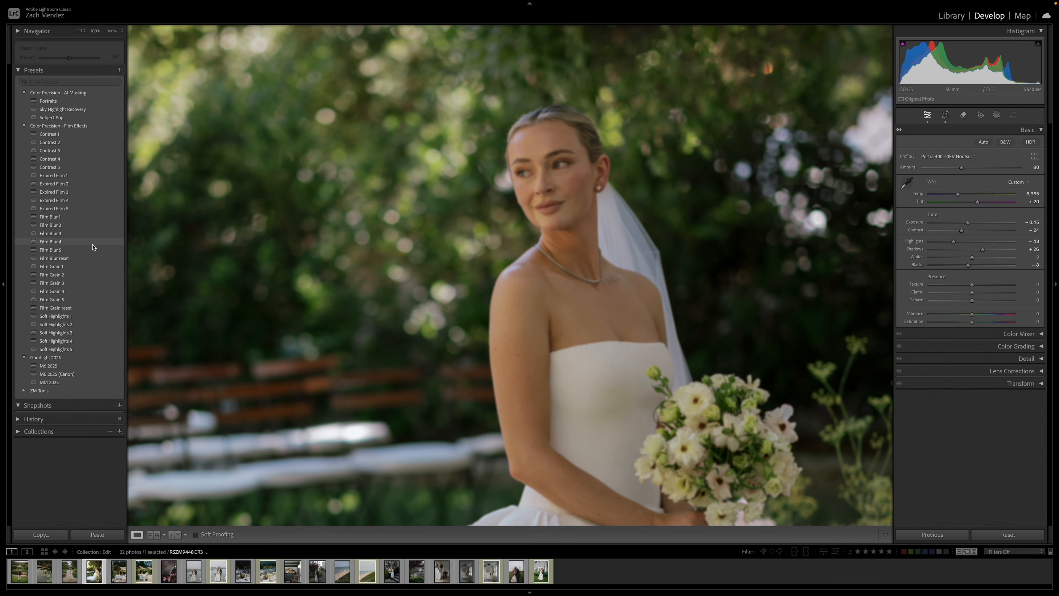
click(597, 193)
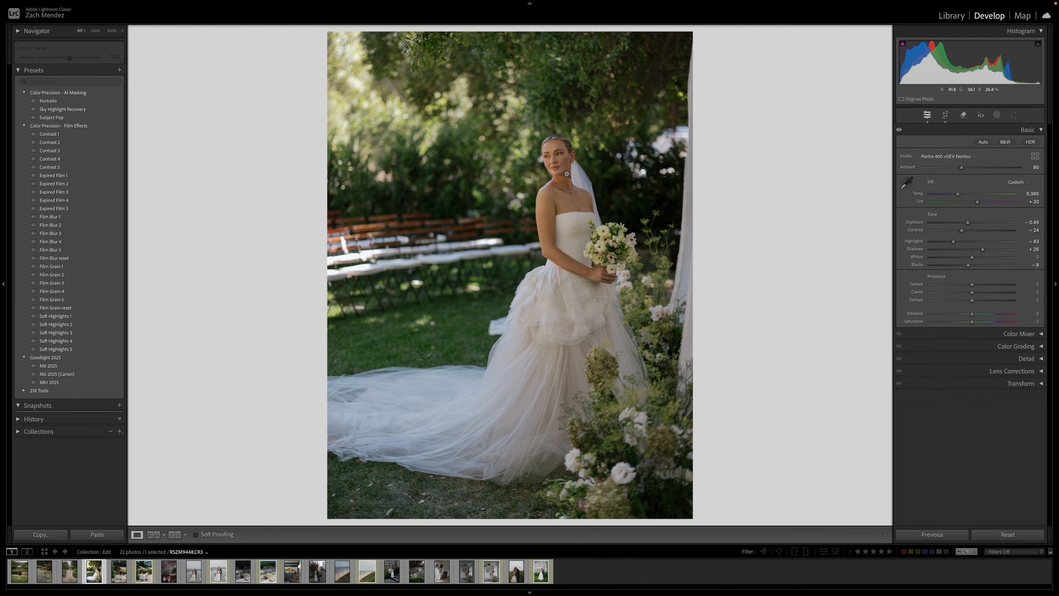
Compare the edited bride photo with its unedited version.
key(backslash)
key(backslash)
key(backslash)
key(backslash)
key(backslash)
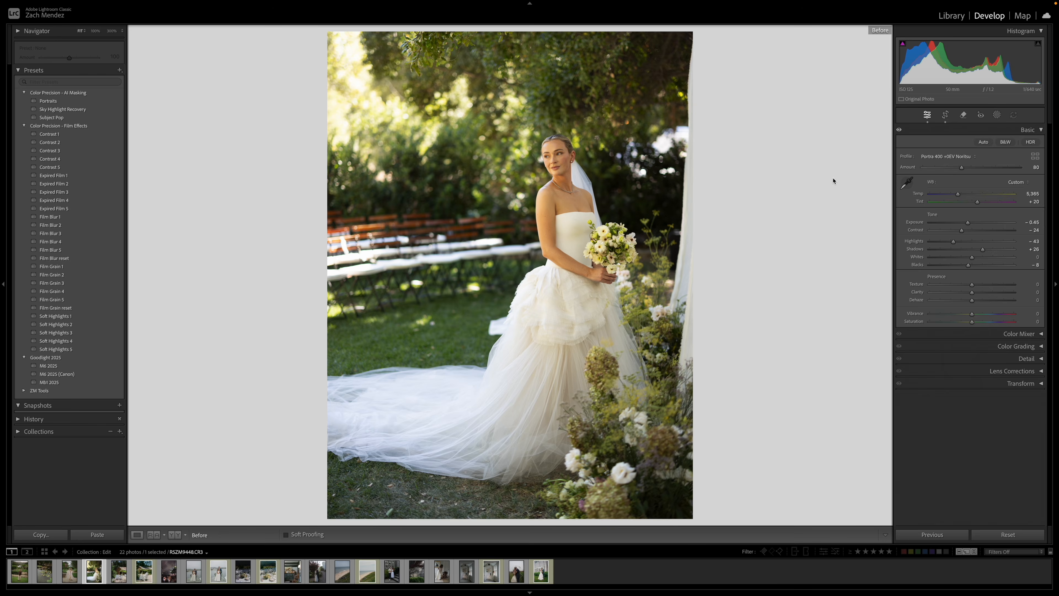
Copy the bride photo's develop settings, paste them onto the barn table photo, and check its crop.
key(backslash)
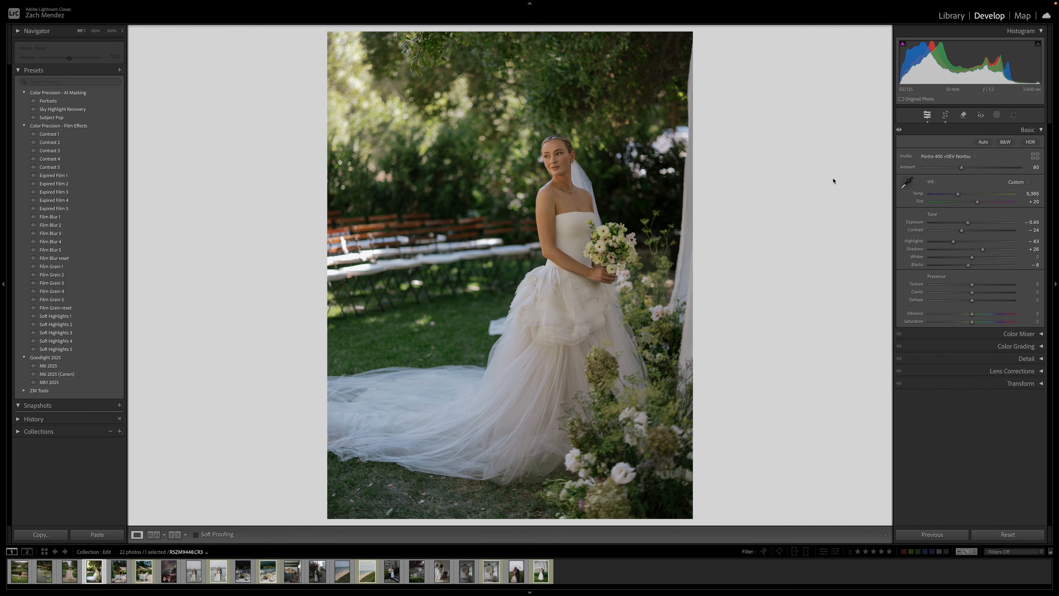
key(super+shift+c)
key(Return)
key(Right)
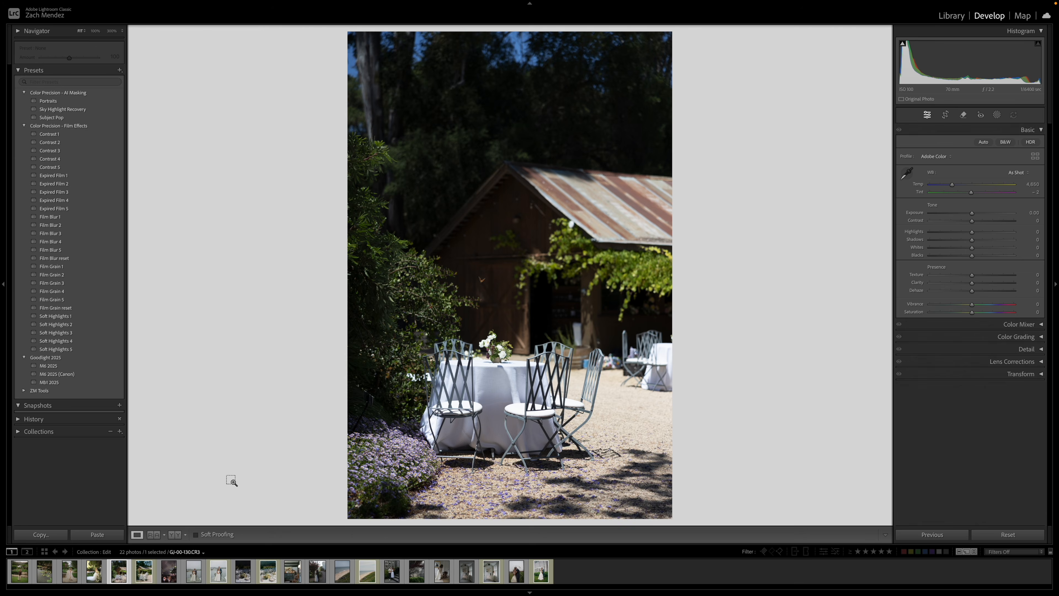
key(super+shift+v)
key(r)
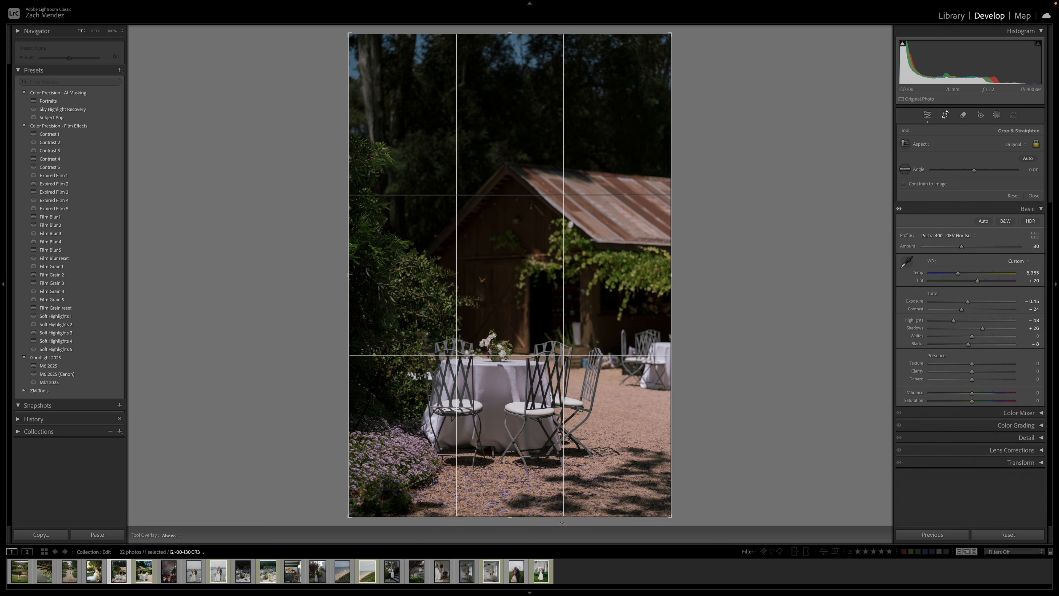
key(r)
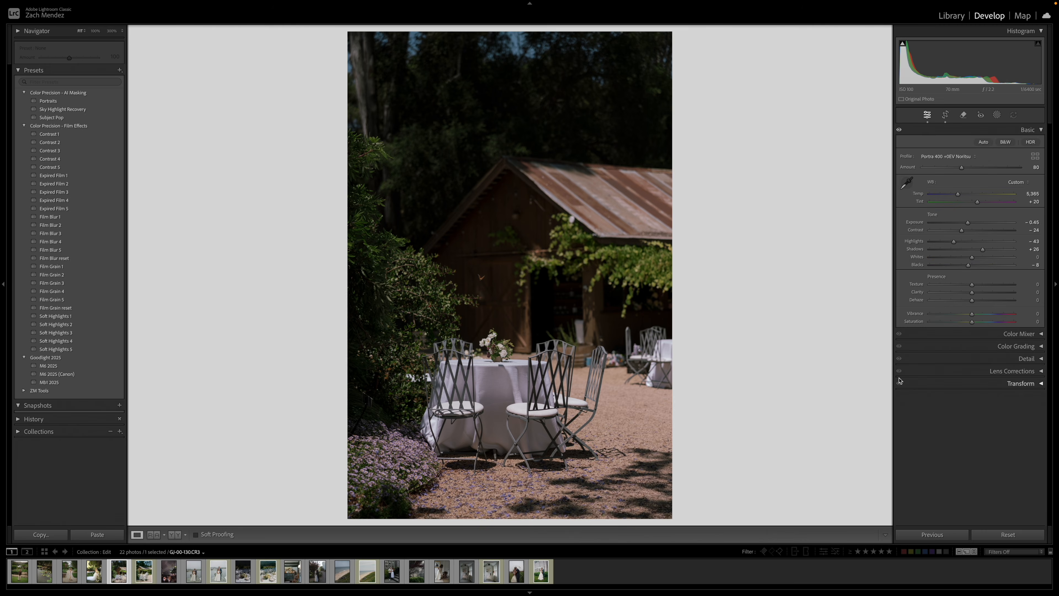
Set the barn photo's exposure to +0.55 and highlights to −26, and switch its white balance to Auto.
drag(954, 242, 970, 203)
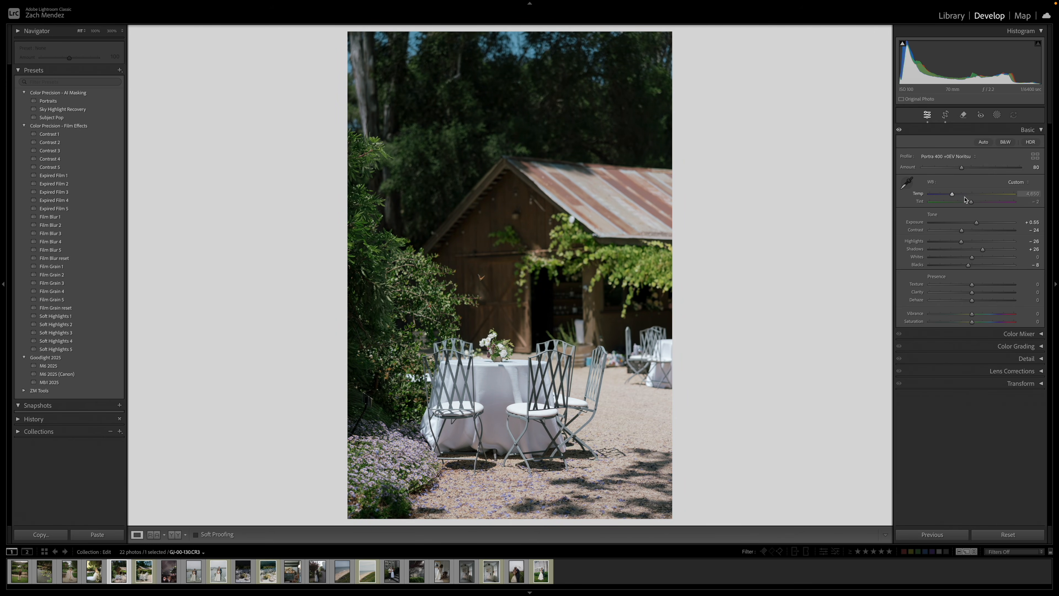
click(1027, 182)
click(1026, 121)
Refine the barn photo to temperature 5,539, tint 0, exposure +0.50, highlights −40, blacks +19 and profile amount 100.
click(961, 195)
drag(962, 196, 980, 224)
click(979, 265)
click(978, 219)
click(955, 241)
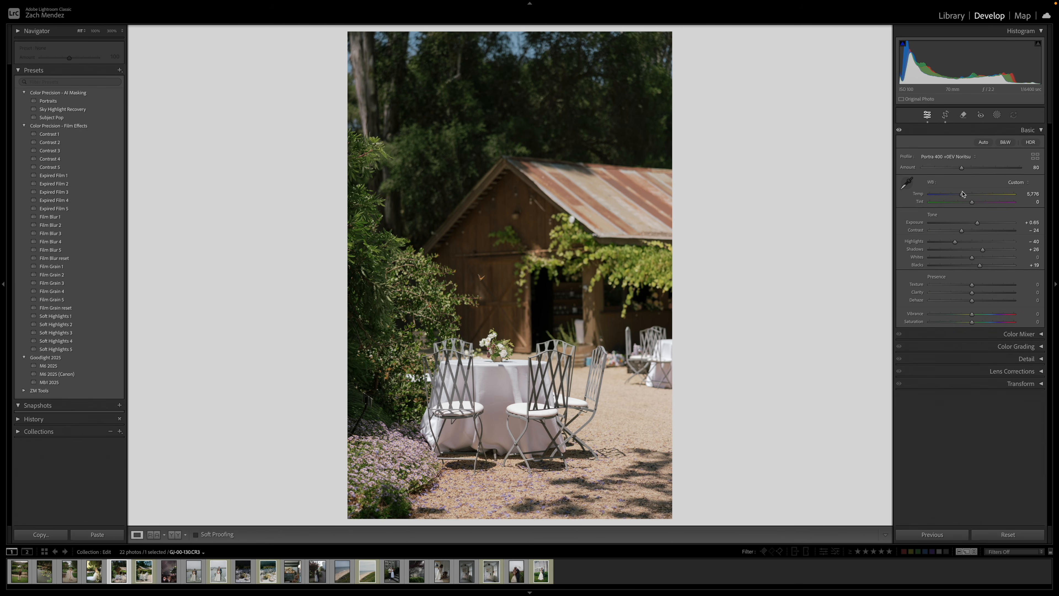
drag(962, 193, 960, 196)
drag(976, 222, 976, 223)
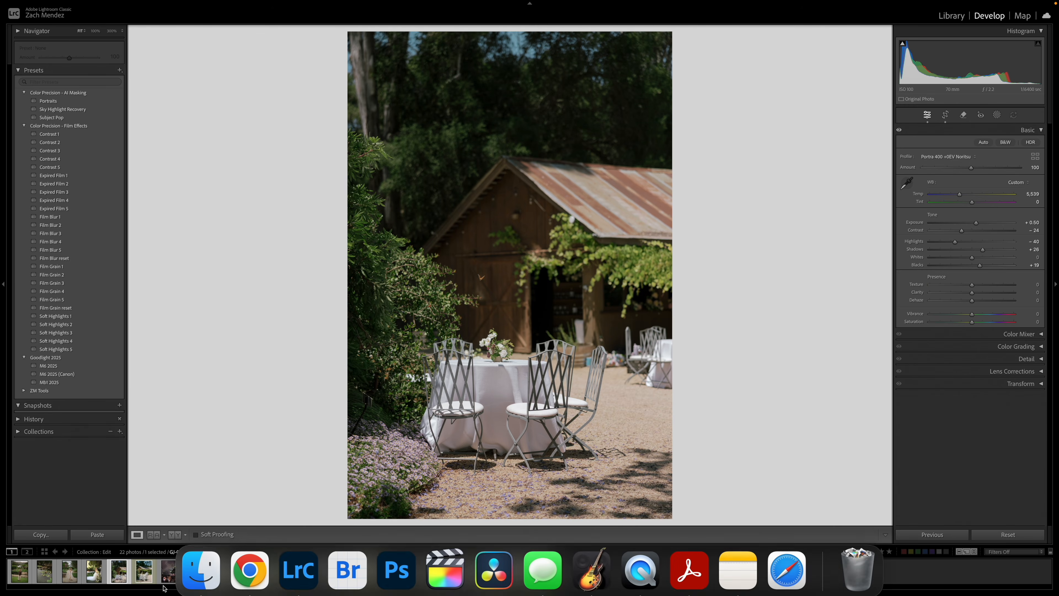
Match the barn photo to its film scan as reference with exposure +0.90, highlights −54, and slightly lower temperature and tint.
key(shift+r)
drag(144, 572, 317, 275)
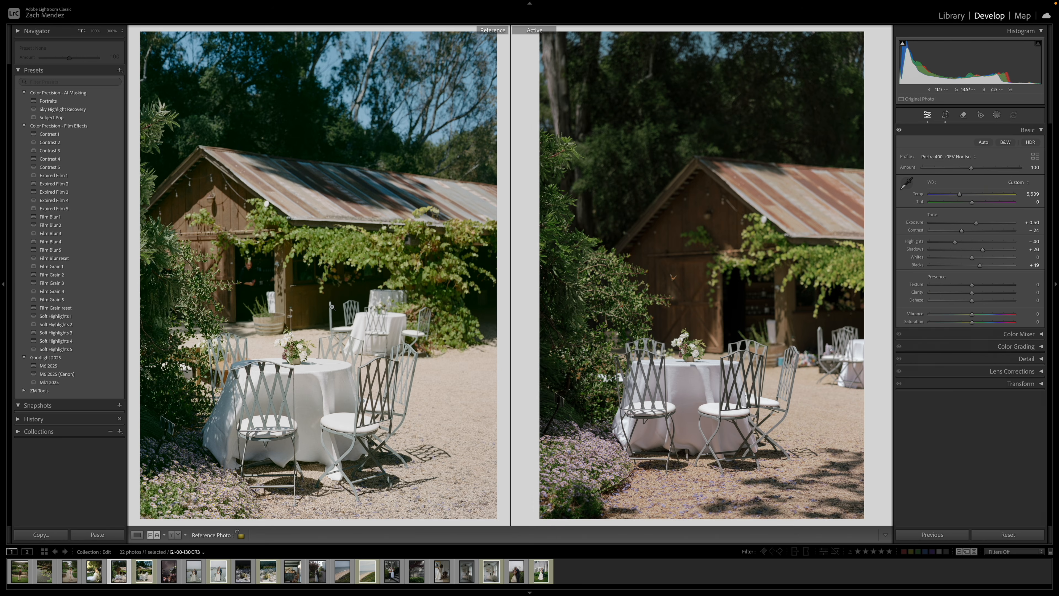
drag(976, 223, 960, 244)
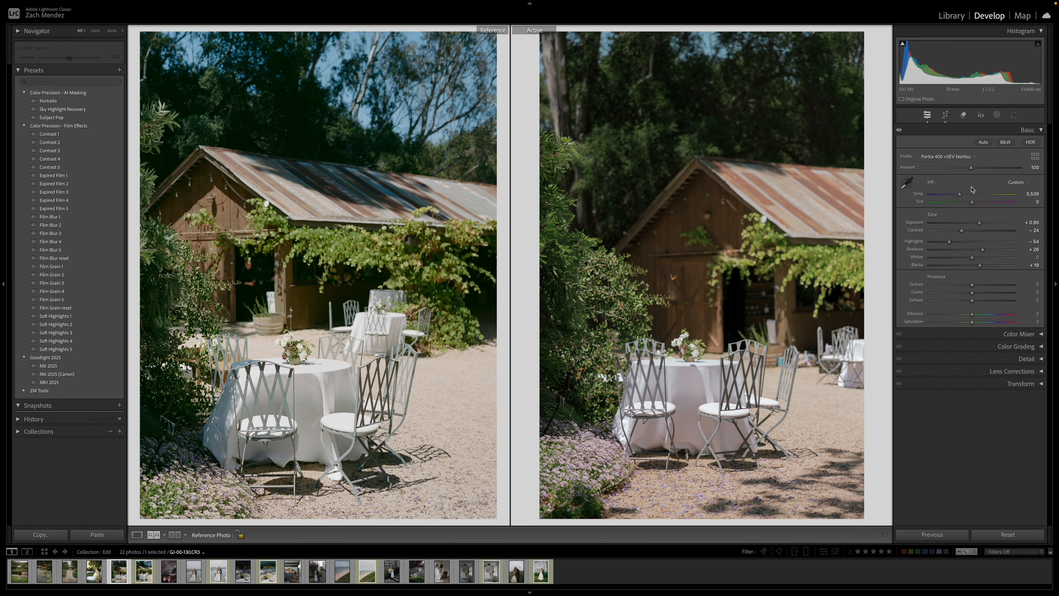
drag(959, 196, 958, 197)
drag(973, 203, 970, 203)
Open the couple's dock photo and apply Portra 400 +0EV Noritsu from the Color Precision Kodak - Sony group.
key(Right)
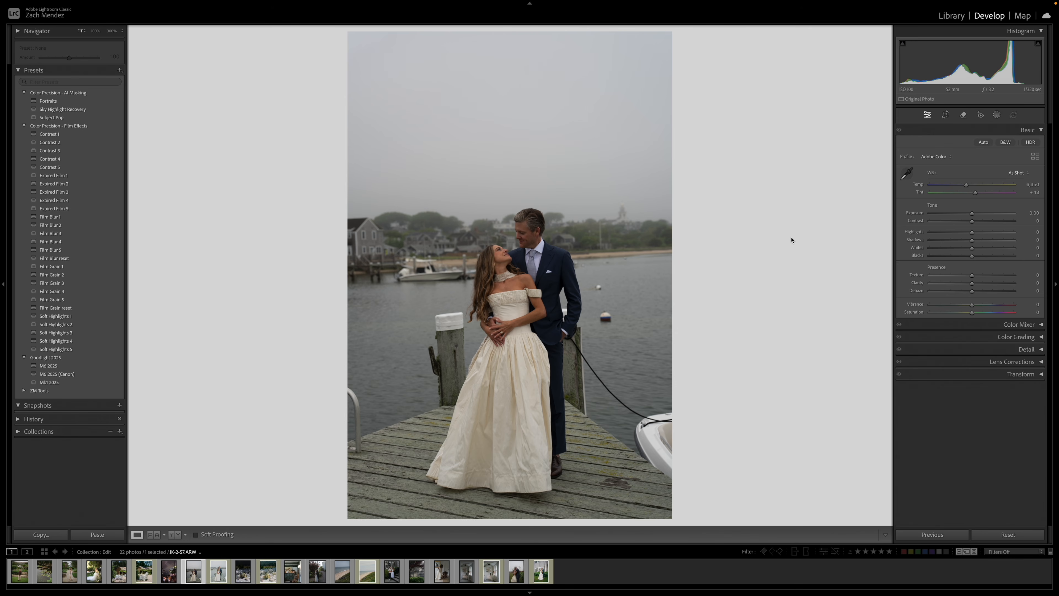
click(1035, 156)
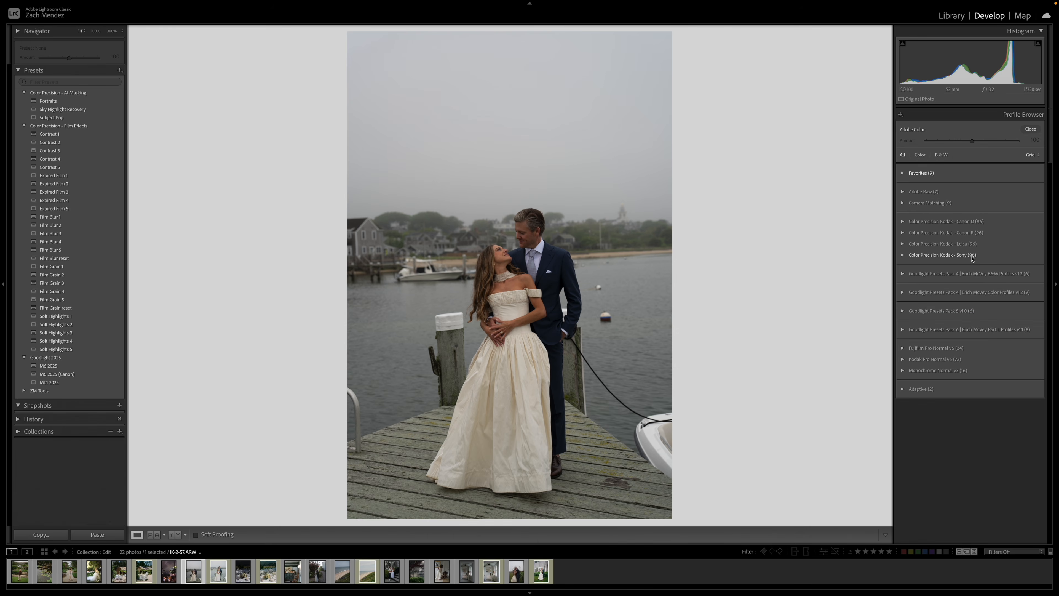
click(974, 255)
scroll(1001, 266, down, 5)
scroll(1018, 241, down, 10)
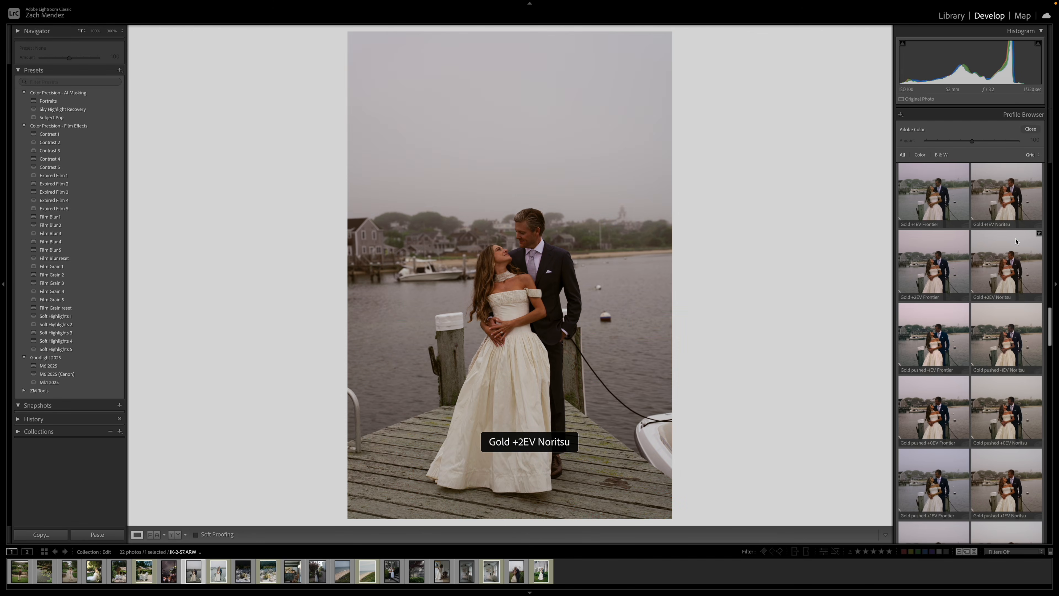
scroll(1013, 241, down, 15)
scroll(1008, 242, down, 2)
double_click(1008, 244)
Set the dock photo's exposure to +0.60, contrast to −26, highlights to −32 and shadows to +13.
drag(971, 225, 958, 241)
drag(971, 250, 976, 223)
mouse_move(972, 230)
mouse_down()
mouse_move(961, 231)
mouse_move(977, 222)
mouse_up()
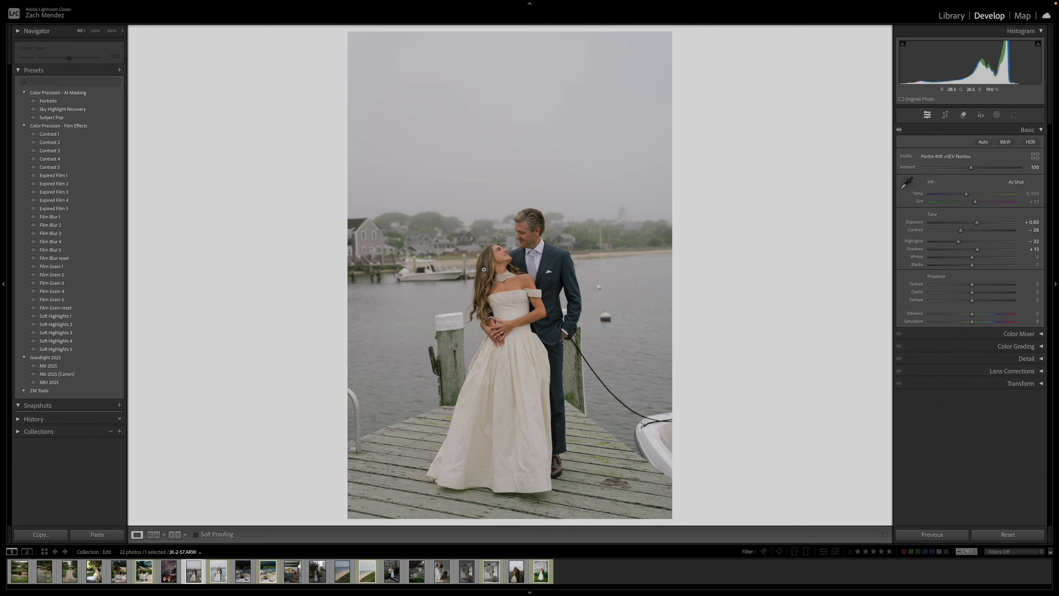
Against the film scan, set the dock photo's temperature to 5,885, tint +16, exposure +1.05, contrast −14, highlights −35, blacks −41, and add Film Grain 1.
key(shift+r)
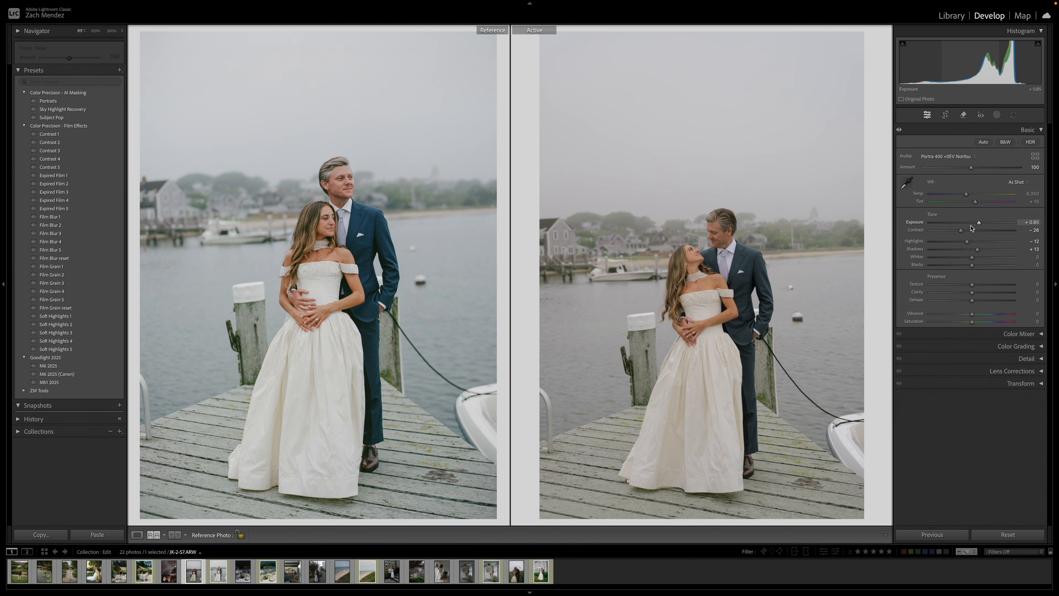
drag(975, 202, 976, 202)
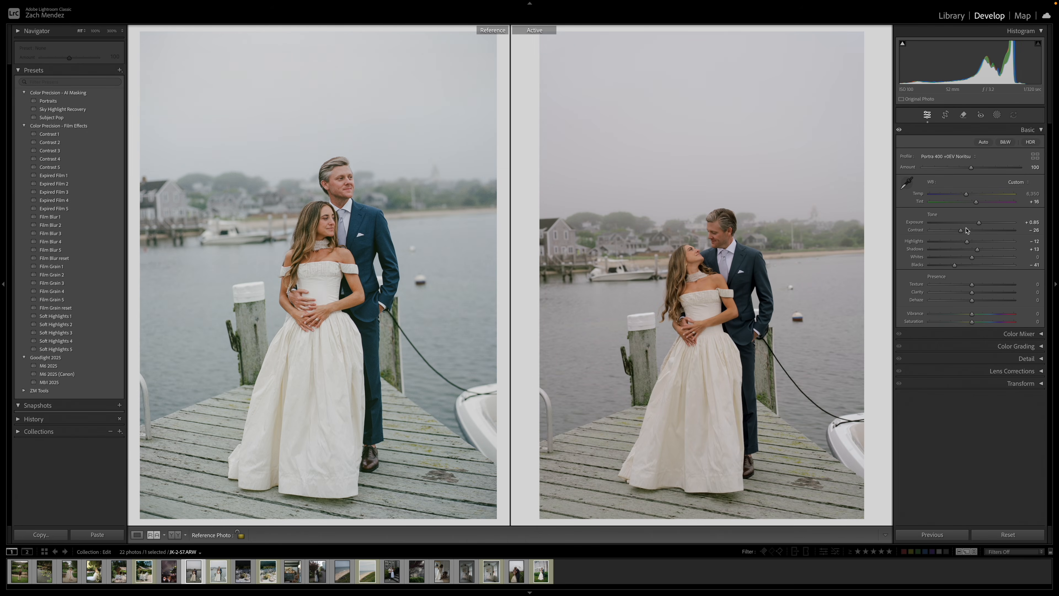
drag(967, 242, 983, 227)
drag(960, 230, 968, 234)
drag(966, 195, 981, 225)
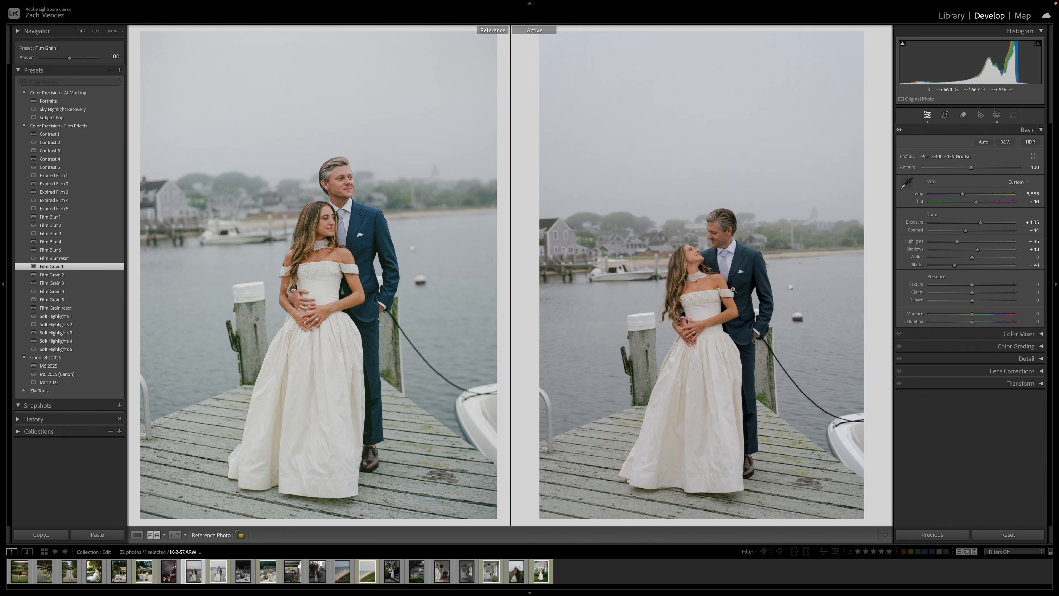
Compare the couple up close with the film scan, and set the dock photo's contrast to −7 and exposure to +1.25.
click(713, 237)
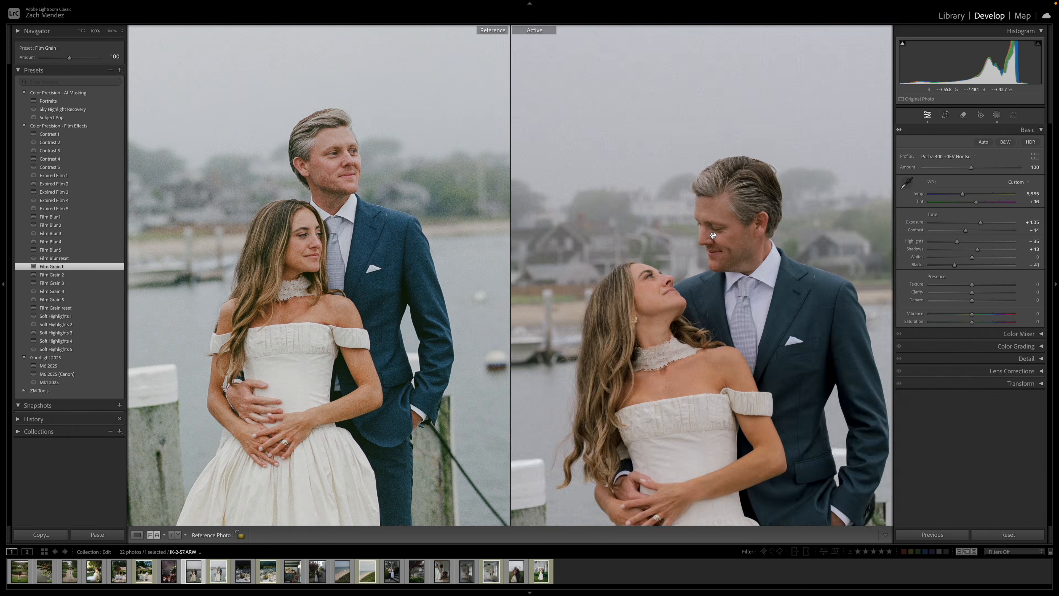
click(713, 236)
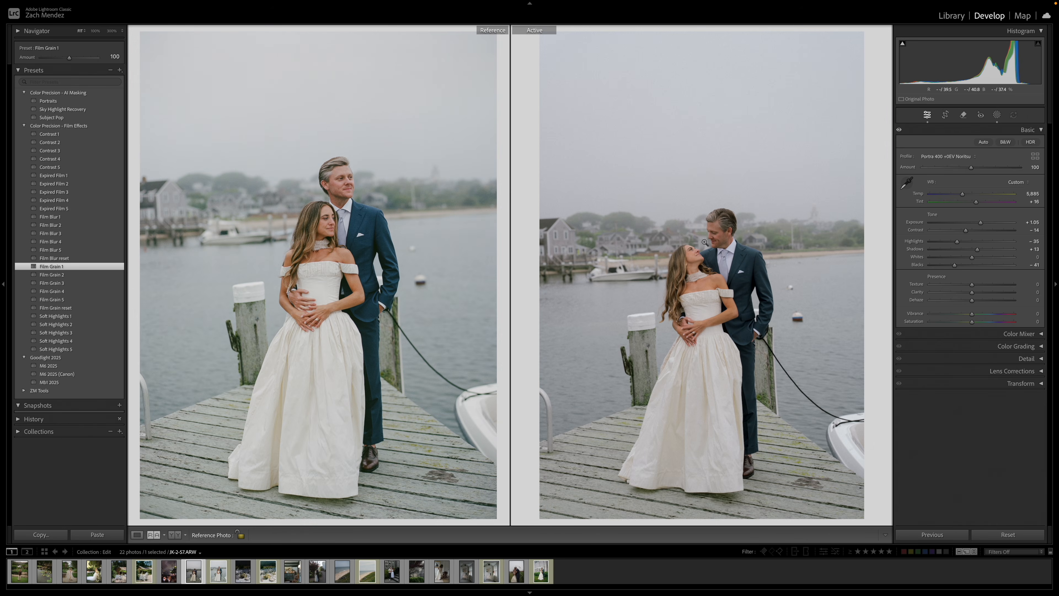
drag(965, 231, 982, 224)
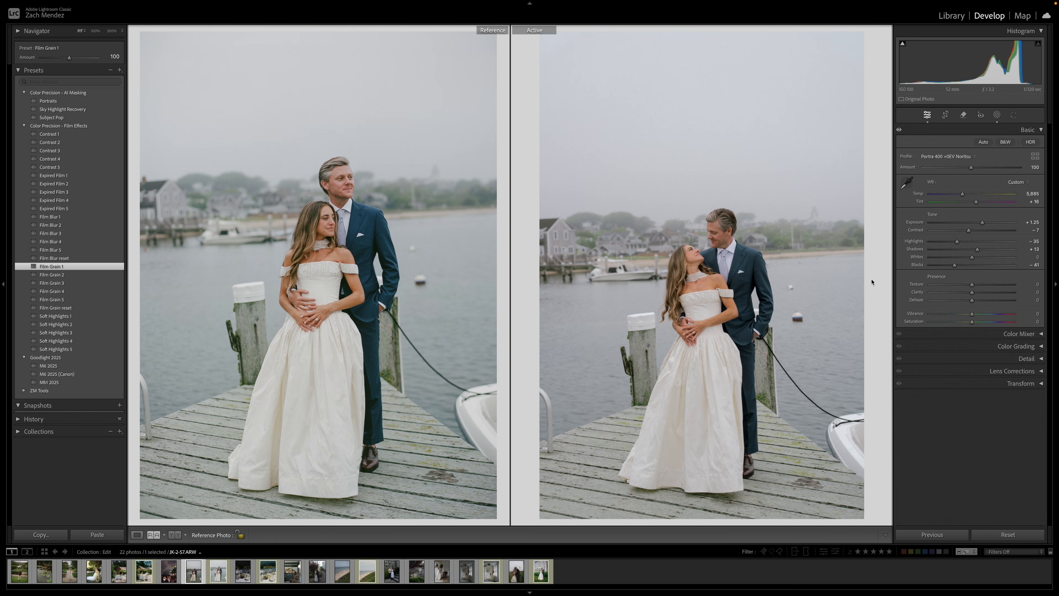
Copy the dock photo's develop settings and paste them onto the photo of the bride at the window, JK-2-14.ARW.
key(shift+super+c)
key(Return)
key(Right)
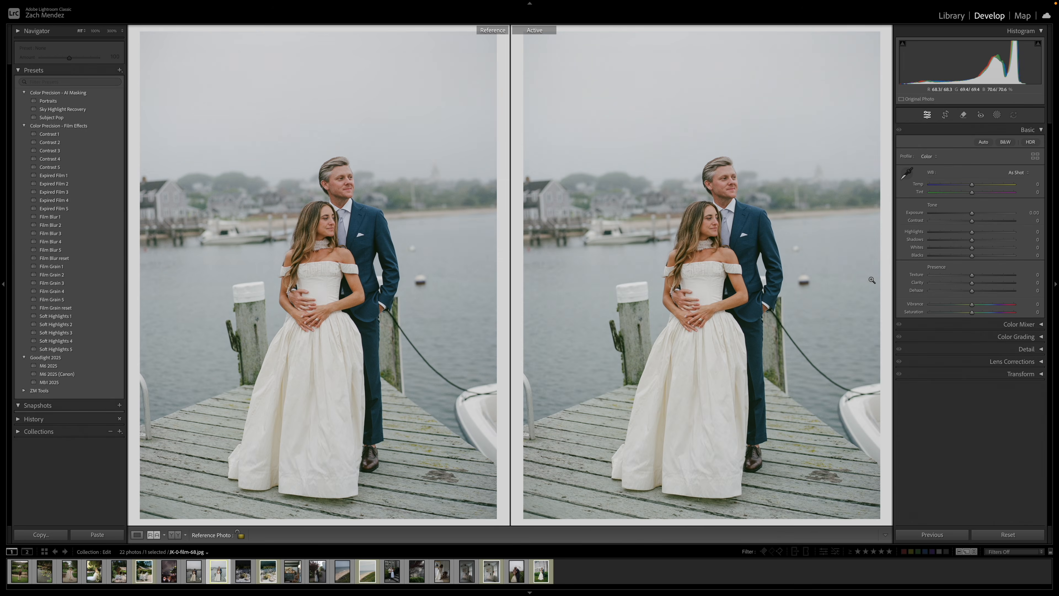
key(g)
double_click(475, 287)
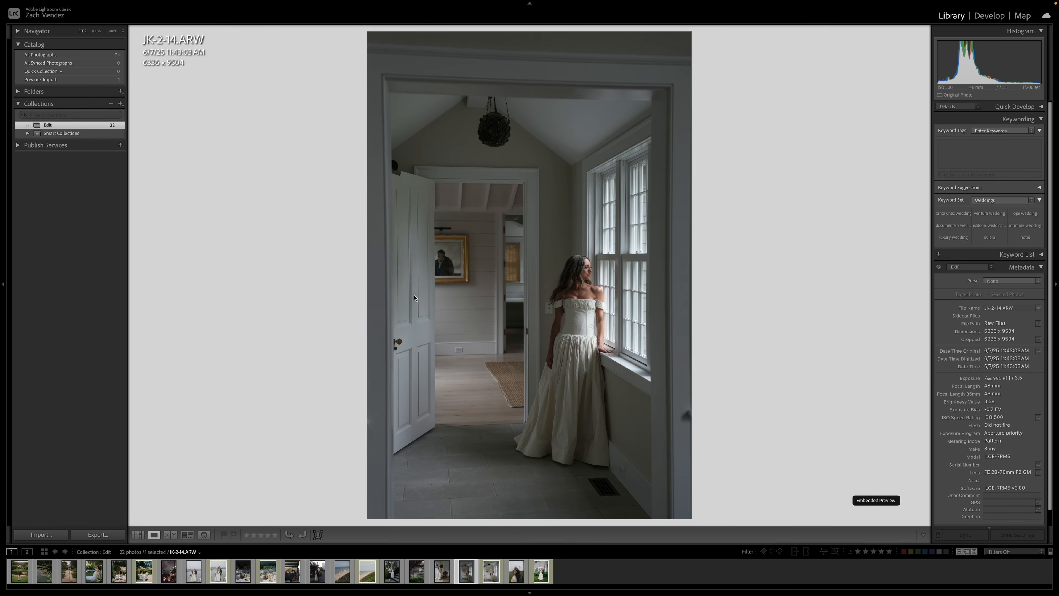
key(d)
key(shift+super+v)
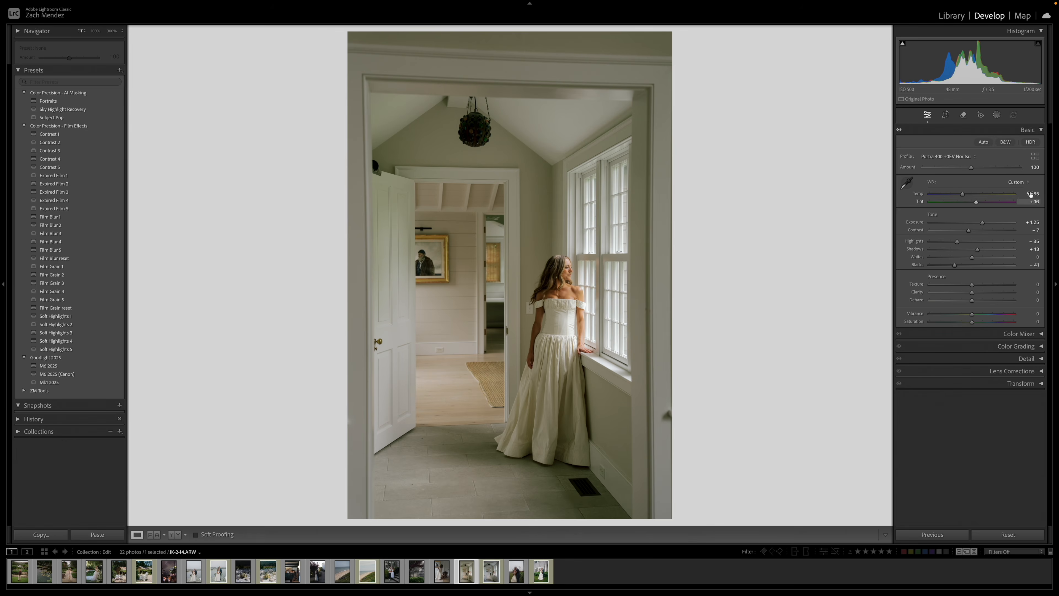
Set the window photo's white balance to As Shot and display it beside its film scan as reference.
click(1018, 182)
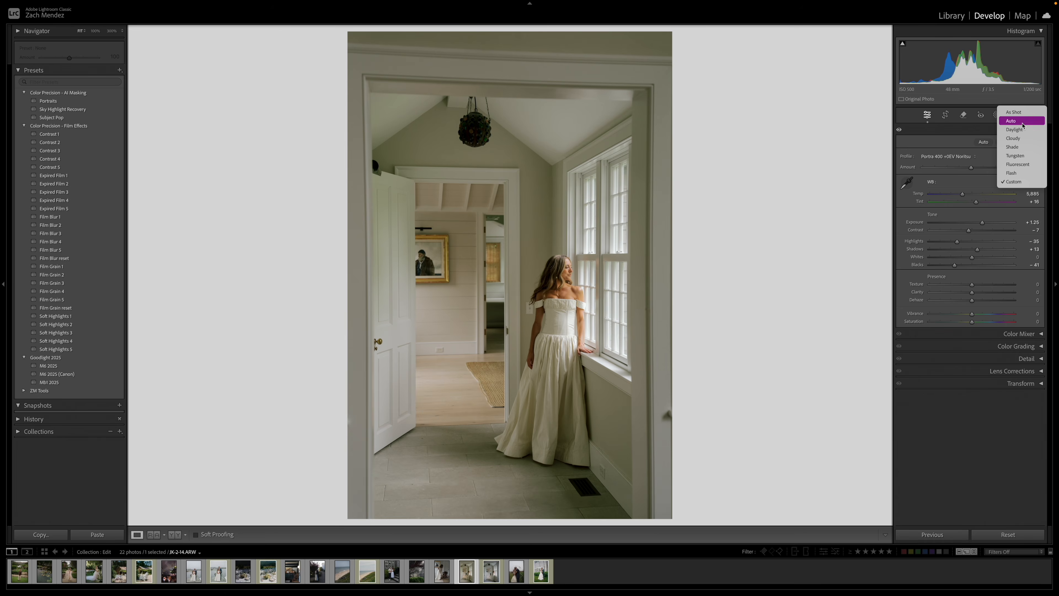
click(1013, 112)
key(shift+r)
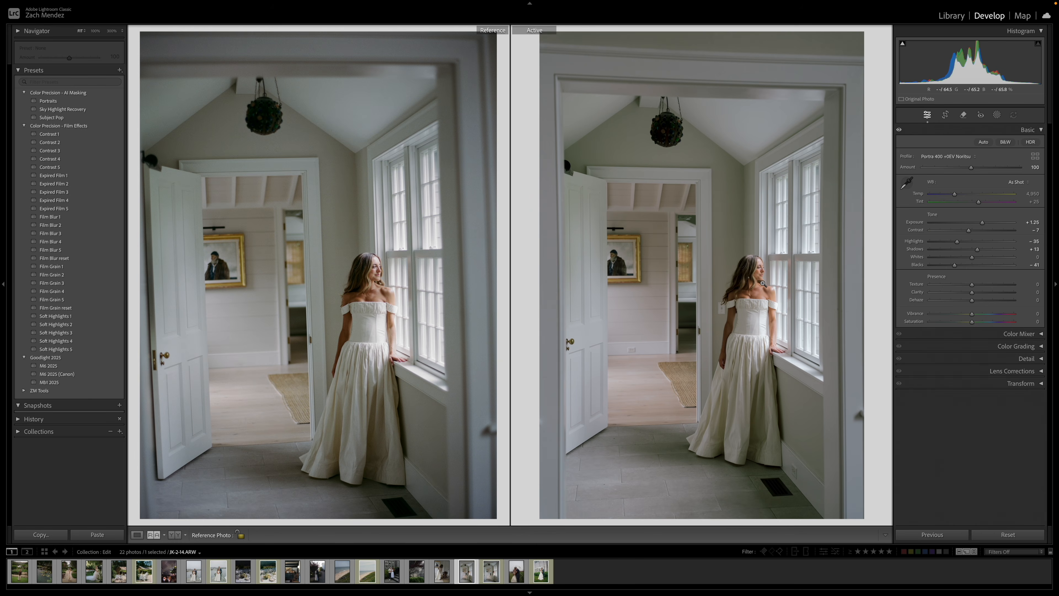
Compare the bride's face up close in the film scan and window photo, and set the window photo's highlights to −15.
click(758, 275)
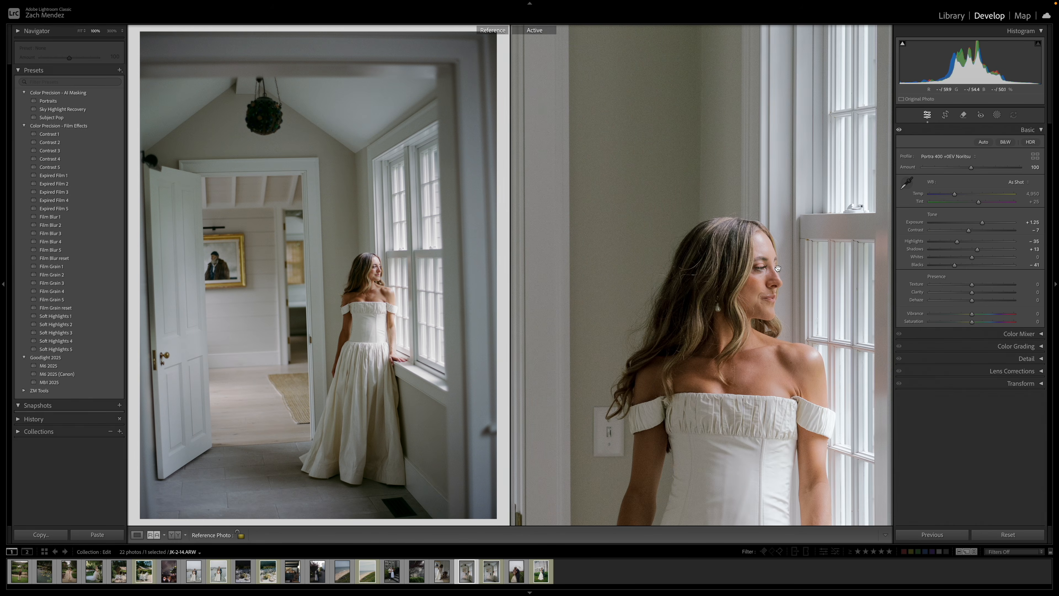
click(367, 269)
click(368, 270)
click(759, 270)
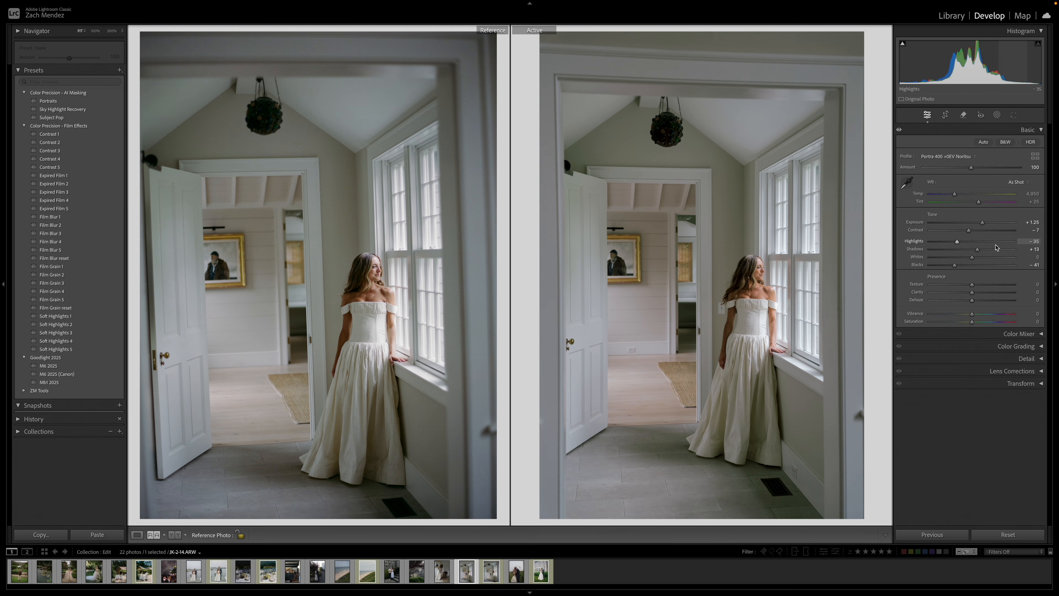
drag(963, 245, 964, 243)
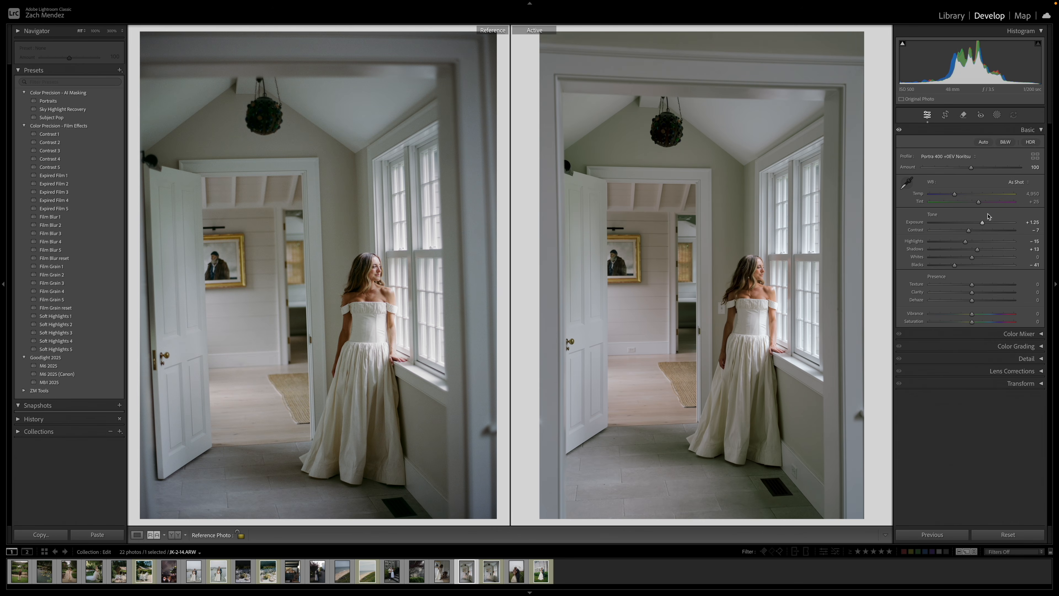
Compare the edited window photo with its unedited version.
key(backslash)
key(backslash)
key(backslash)
key(backslash)
key(backslash)
key(backslash)
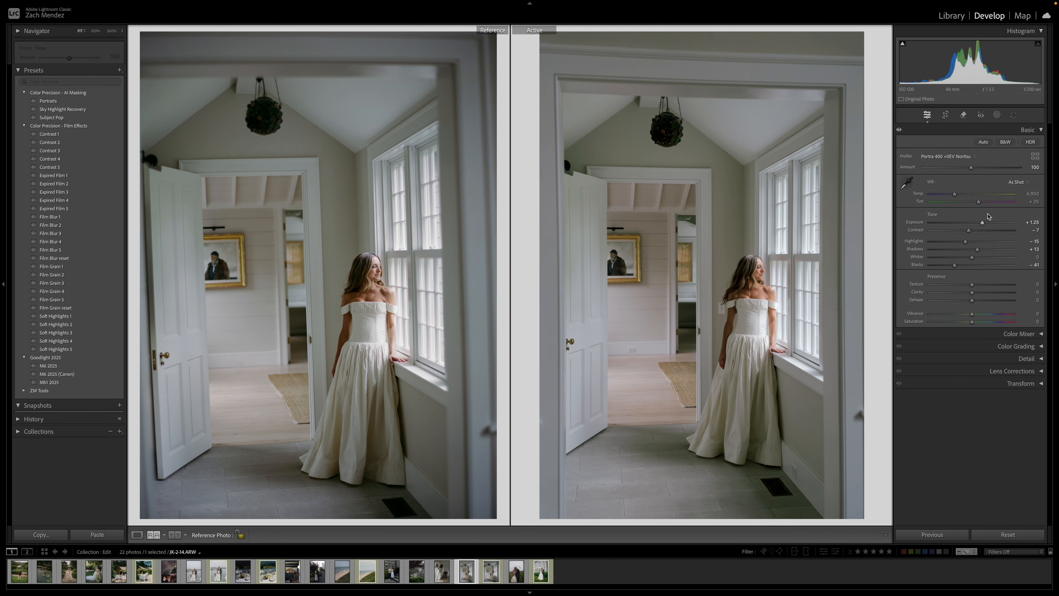